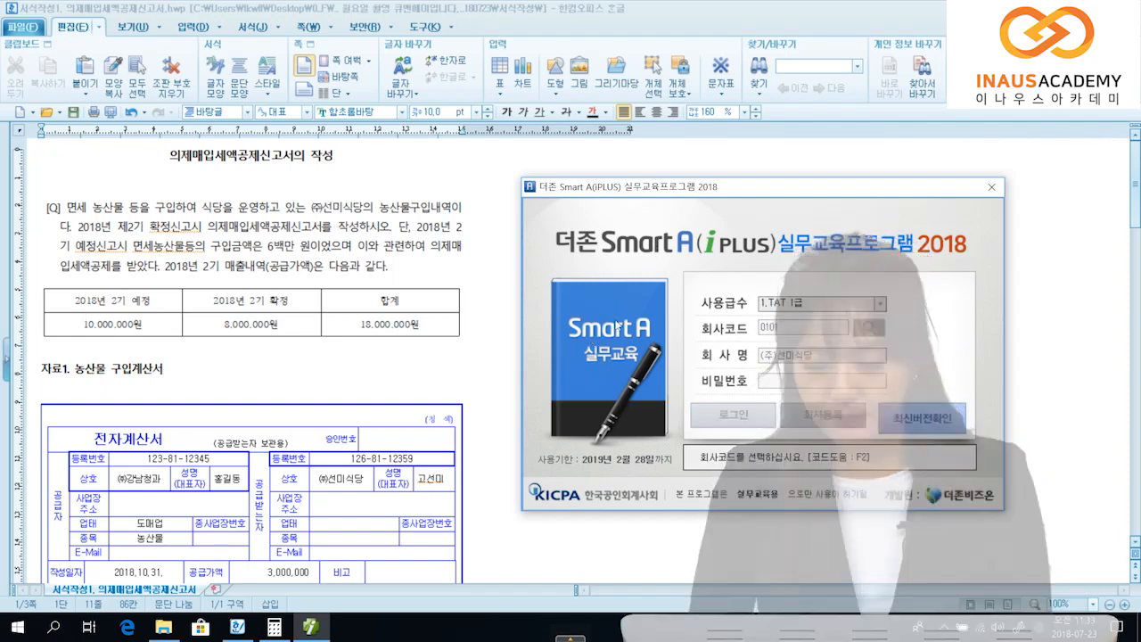
Step: Log in to company 0101 (주)선미식당 and move the program window aside
{"action": "key", "text": "Return"}
{"action": "left_click_drag", "start_coordinate": [482, 39], "coordinate": [584, 33]}
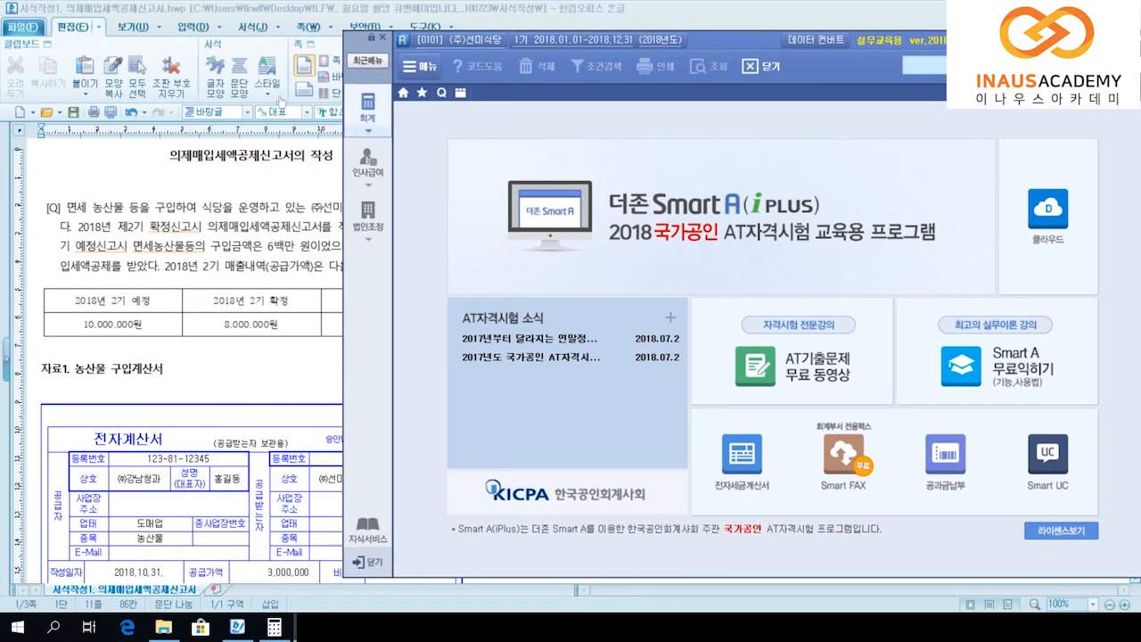
Step: Open 의제매입세액공제신고서 from the 부가가치세 section of the accounting menu
{"action": "left_click", "coordinate": [369, 107]}
{"action": "left_click_drag", "start_coordinate": [591, 32], "coordinate": [726, 41]}
{"action": "left_click", "coordinate": [588, 511]}
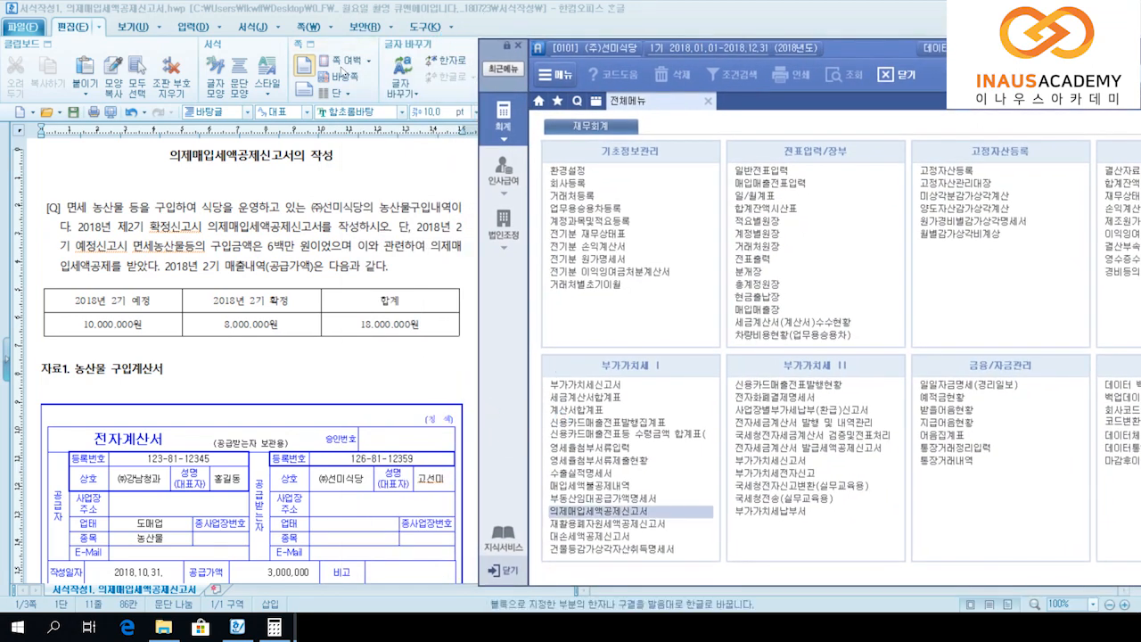
{"action": "left_click_drag", "start_coordinate": [549, 49], "coordinate": [534, 14]}
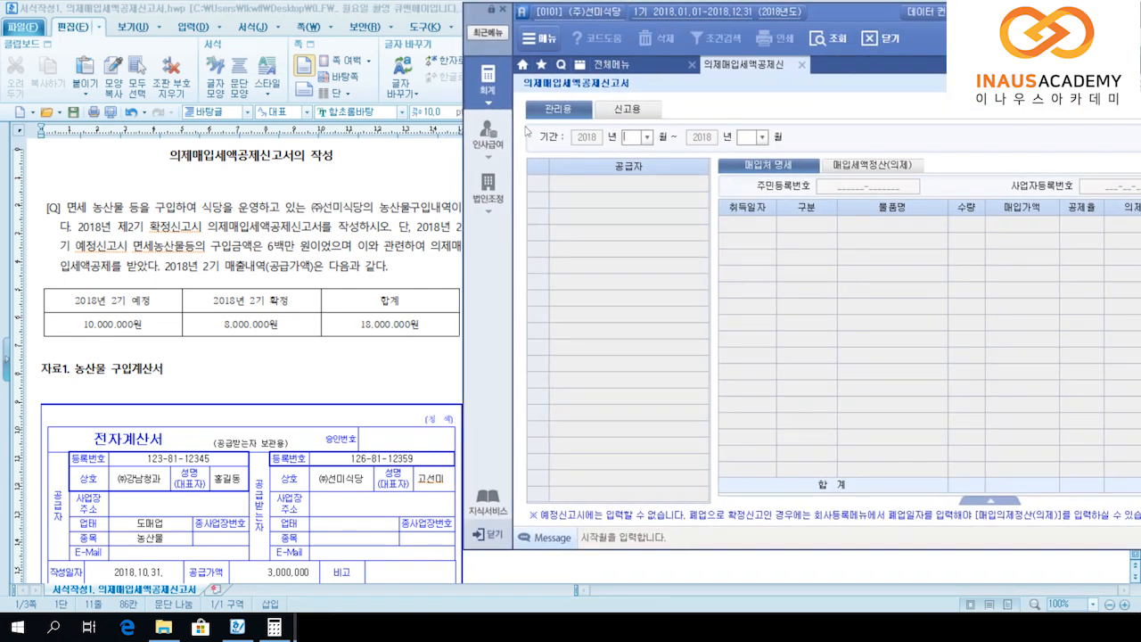
Step: Set the period to months 10–12 of 2018, decline loading saved data and delete the three saved files
{"action": "type", "text": "10"}
{"action": "key", "text": "Return"}
{"action": "type", "text": "12"}
{"action": "key", "text": "Return"}
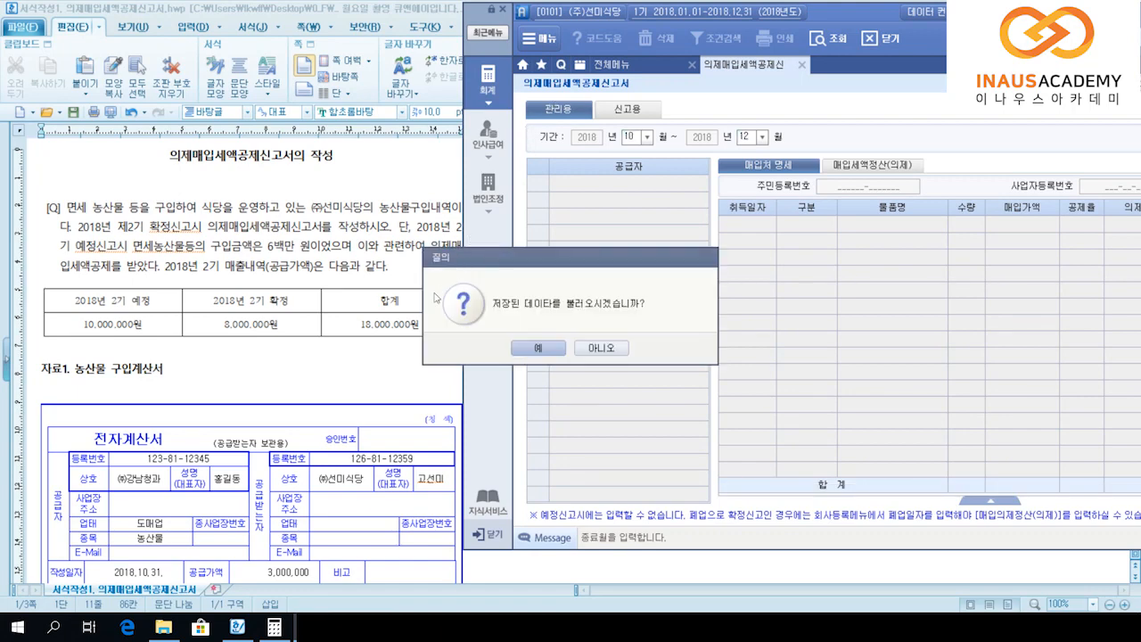
{"action": "key", "text": "Tab"}
{"action": "key", "text": "Return"}
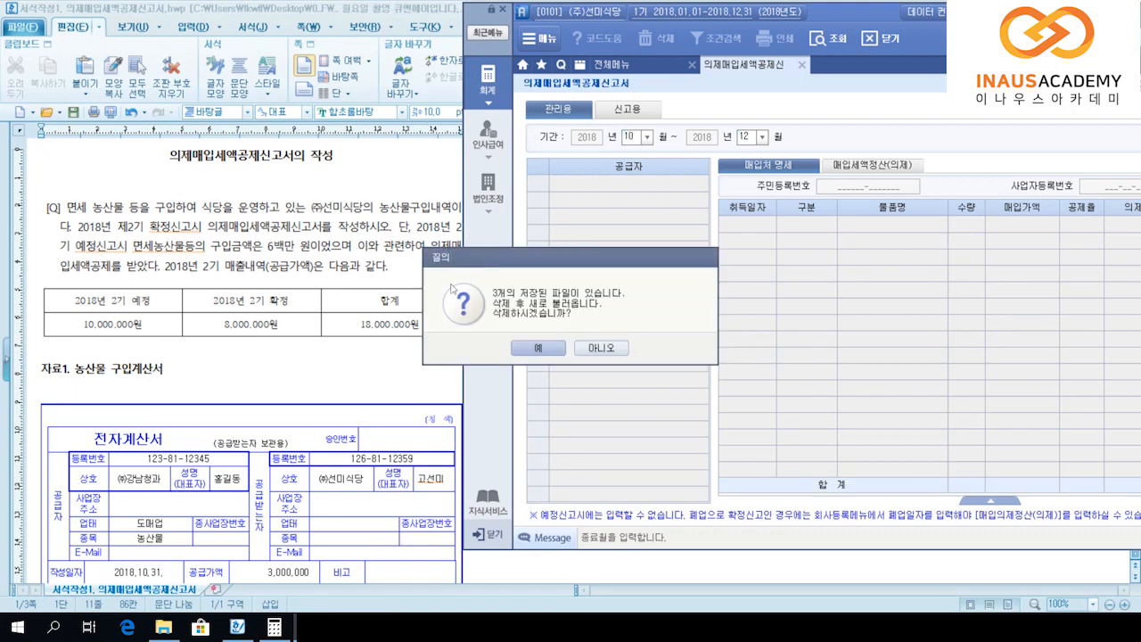
{"action": "key", "text": "Return"}
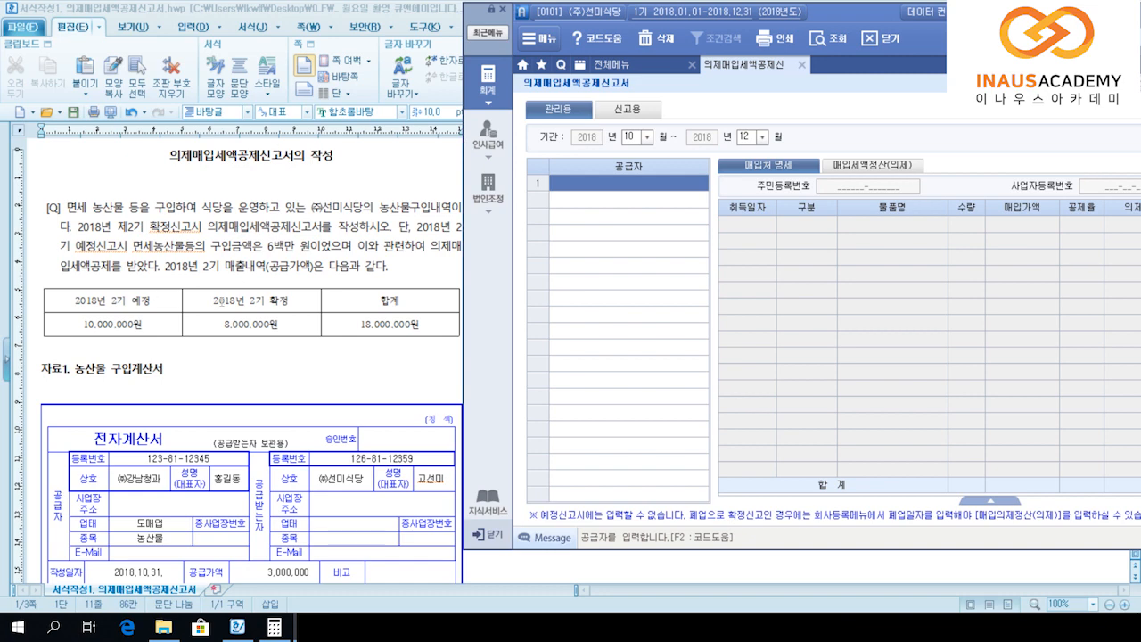
Step: Enter first supplier (주)강남청과 with its business registration number
{"action": "scroll", "coordinate": [186, 323], "scroll_direction": "down", "scroll_amount": 1}
{"action": "left_click", "coordinate": [185, 324]}
{"action": "scroll", "coordinate": [186, 324], "scroll_direction": "down", "scroll_amount": 1}
{"action": "scroll", "coordinate": [186, 324], "scroll_direction": "up", "scroll_amount": 1}
{"action": "left_click", "coordinate": [310, 627]}
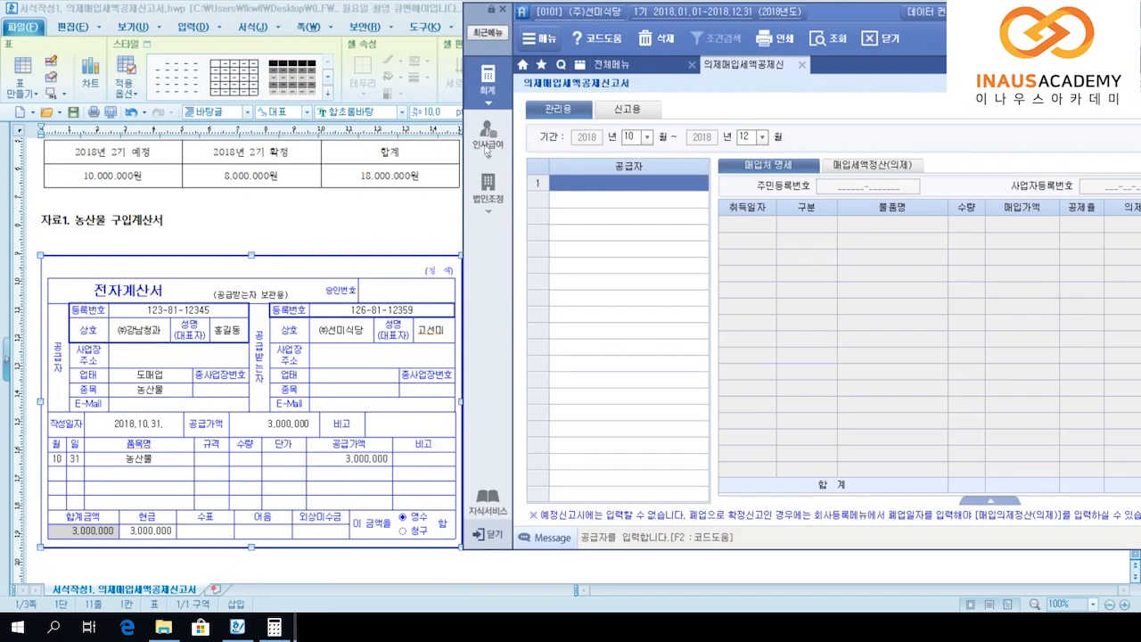
{"action": "type", "text": "("}
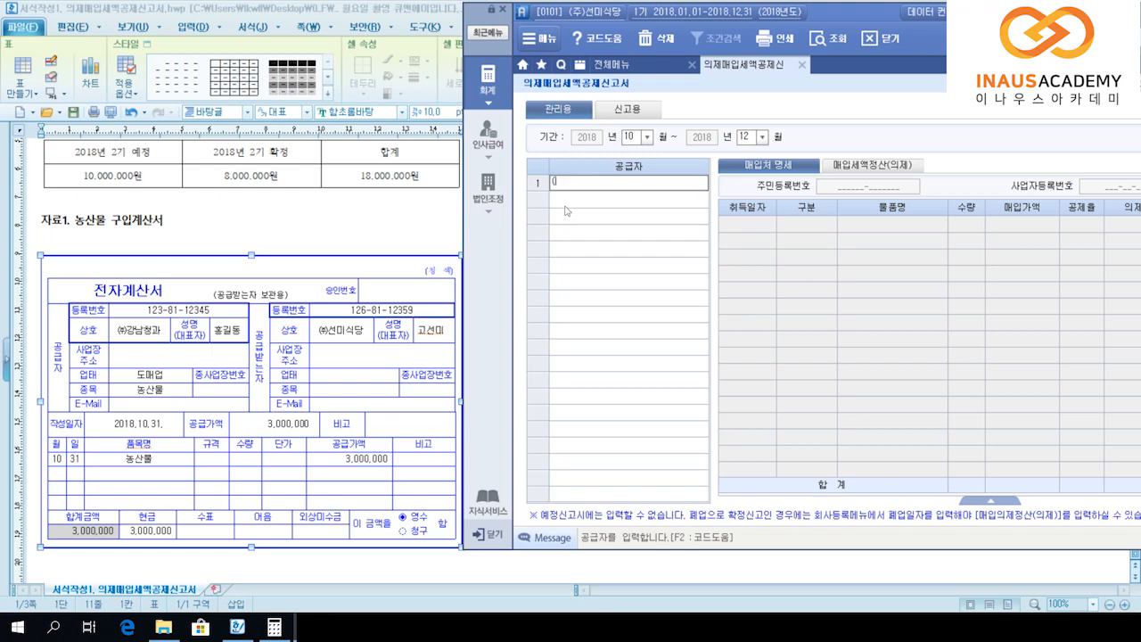
{"action": "type", "text": "주)강남청과"}
{"action": "key", "text": "Return"}
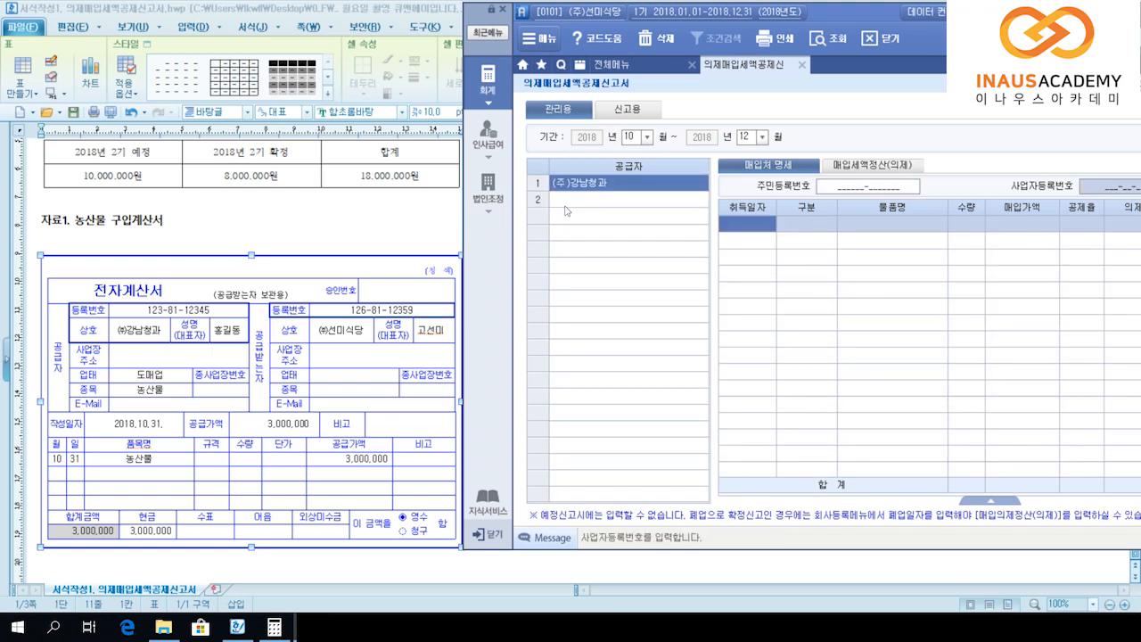
{"action": "type", "text": "123"}
{"action": "type", "text": "8112345"}
{"action": "key", "text": "Return"}
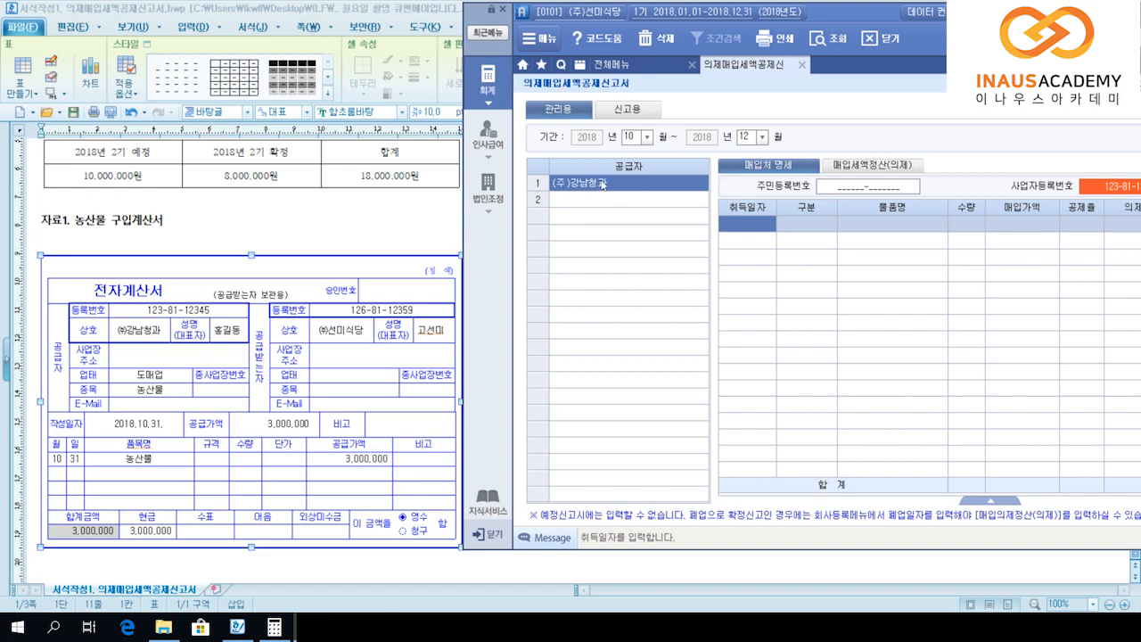
Step: Record its 2018-10-31 tax-invoice purchase of 농산물 for 3,000,000 at the 6/106 rate
{"action": "left_click", "coordinate": [746, 227]}
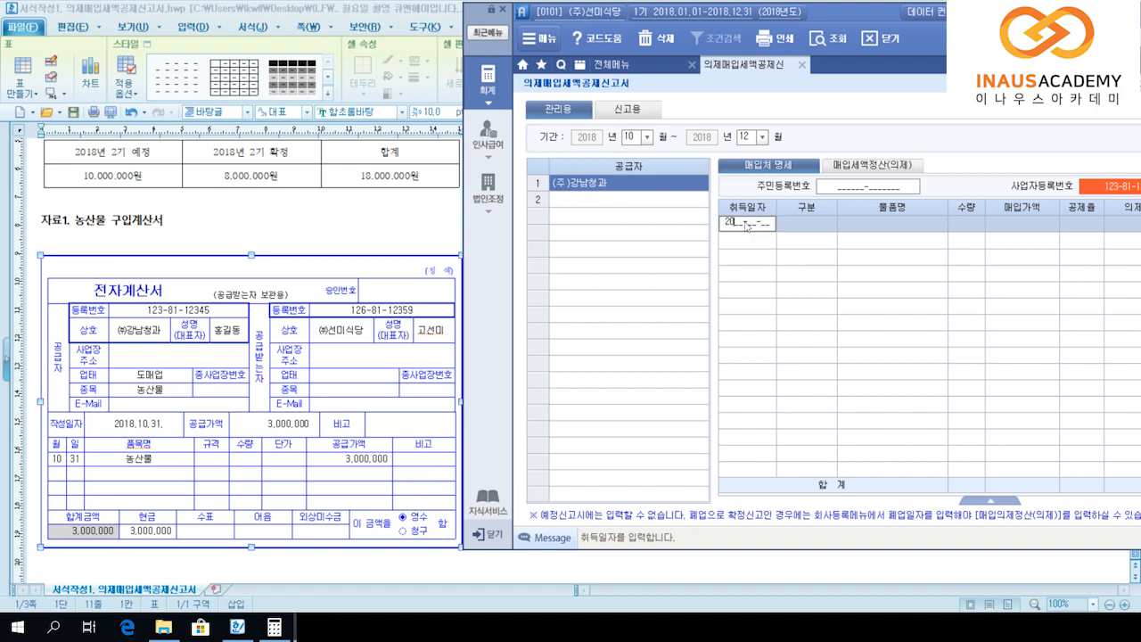
{"action": "type", "text": "10-31"}
{"action": "key", "text": "Return"}
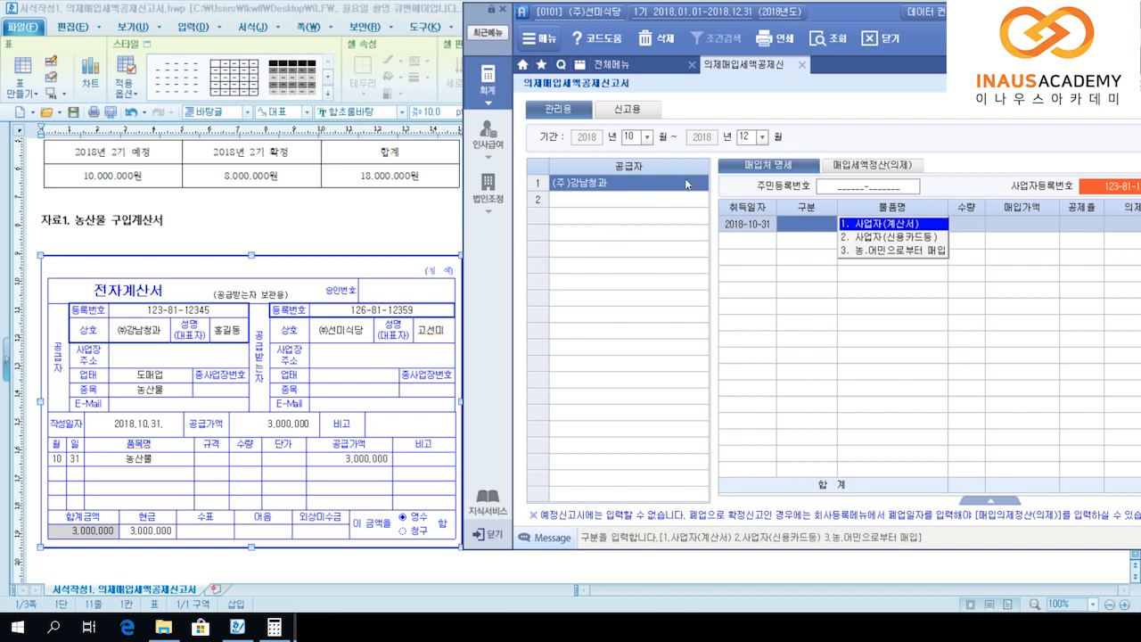
{"action": "key", "text": "Return"}
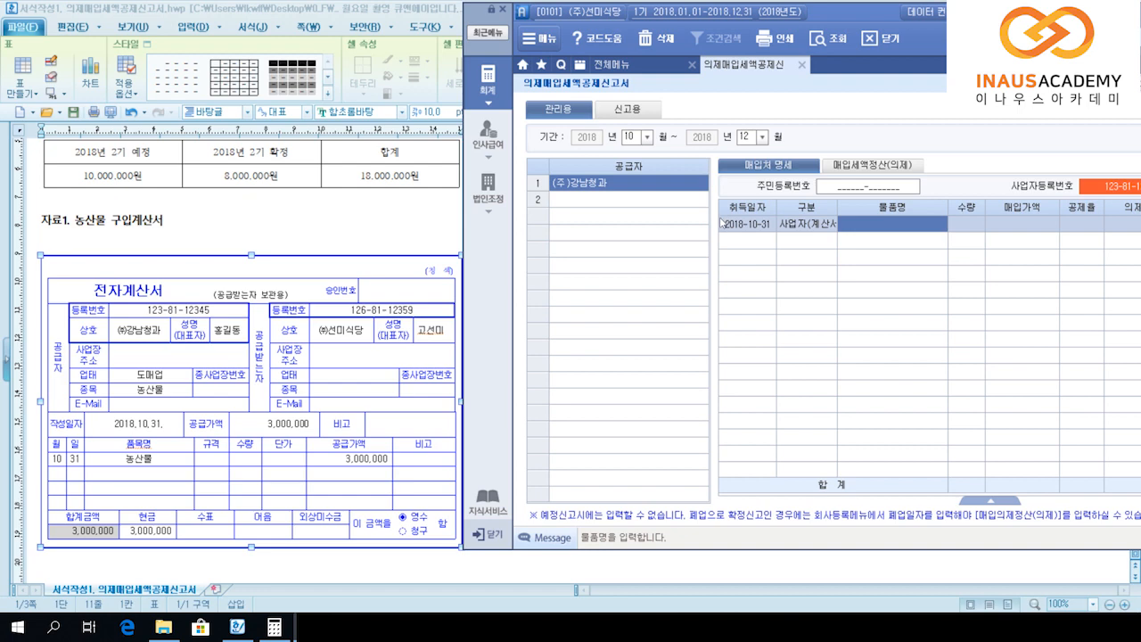
{"action": "type", "text": "농산물"}
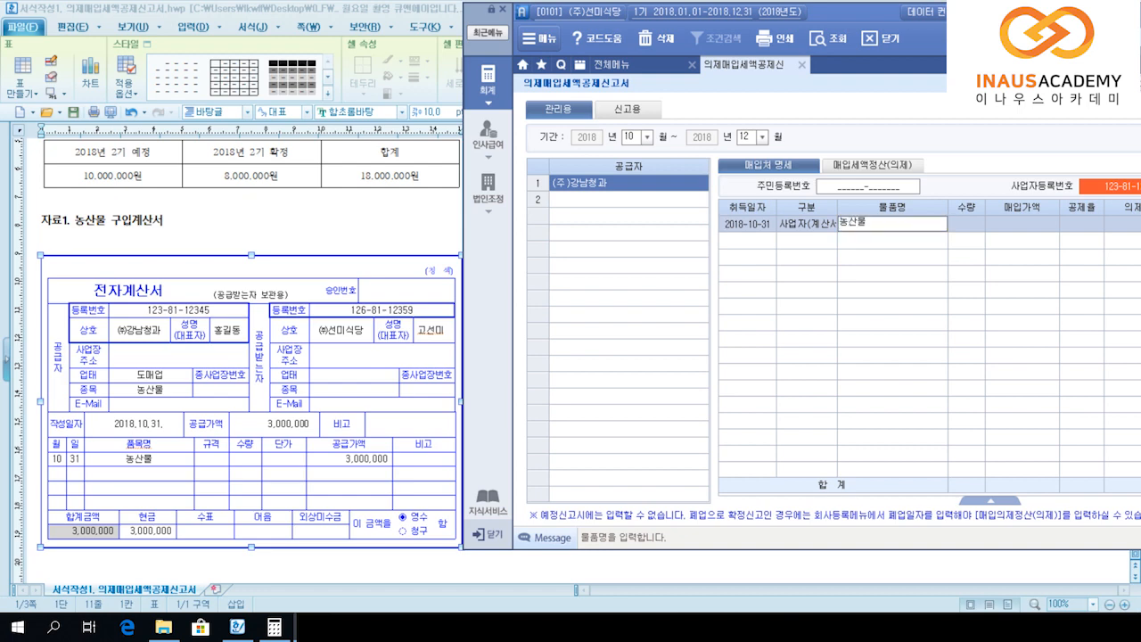
{"action": "key", "text": "Return"}
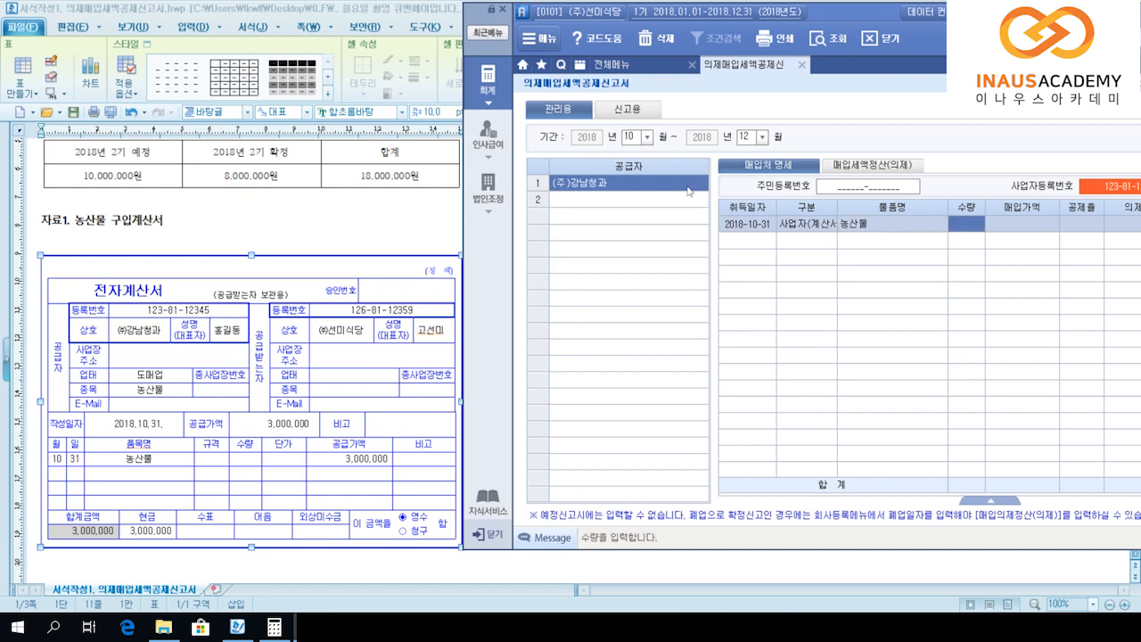
{"action": "key", "text": "Return"}
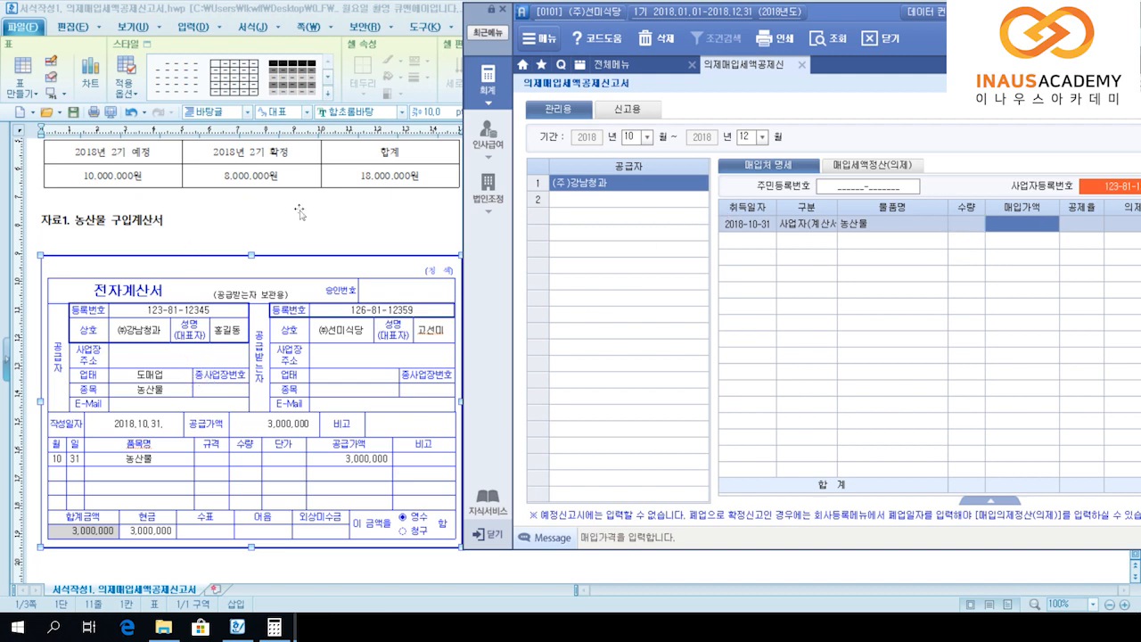
{"action": "type", "text": "3000000"}
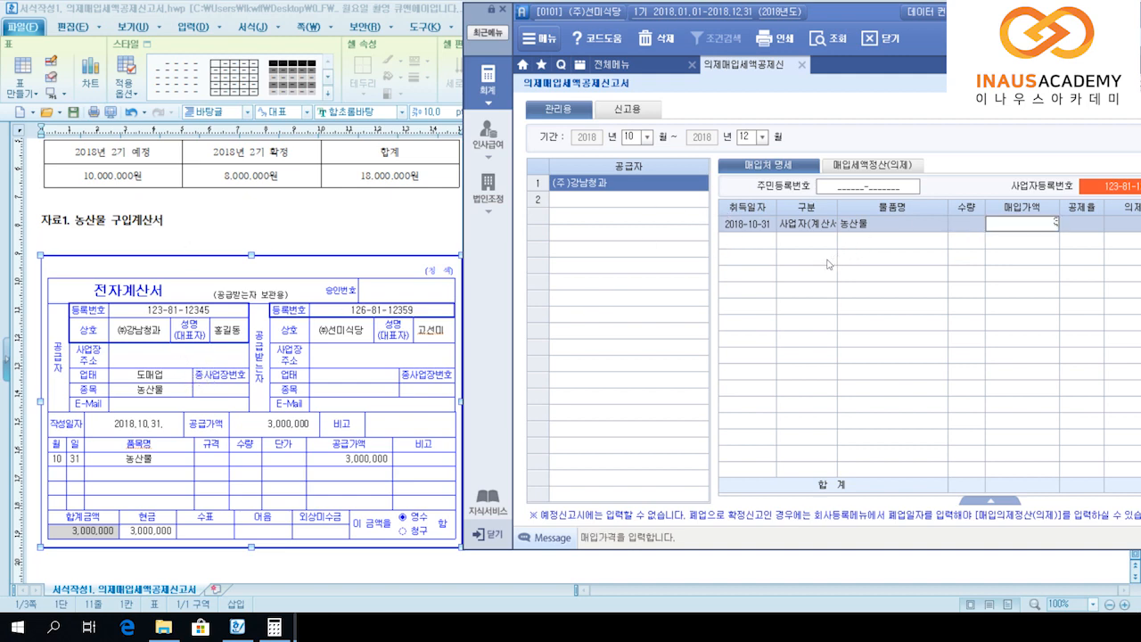
{"action": "key", "text": "Return"}
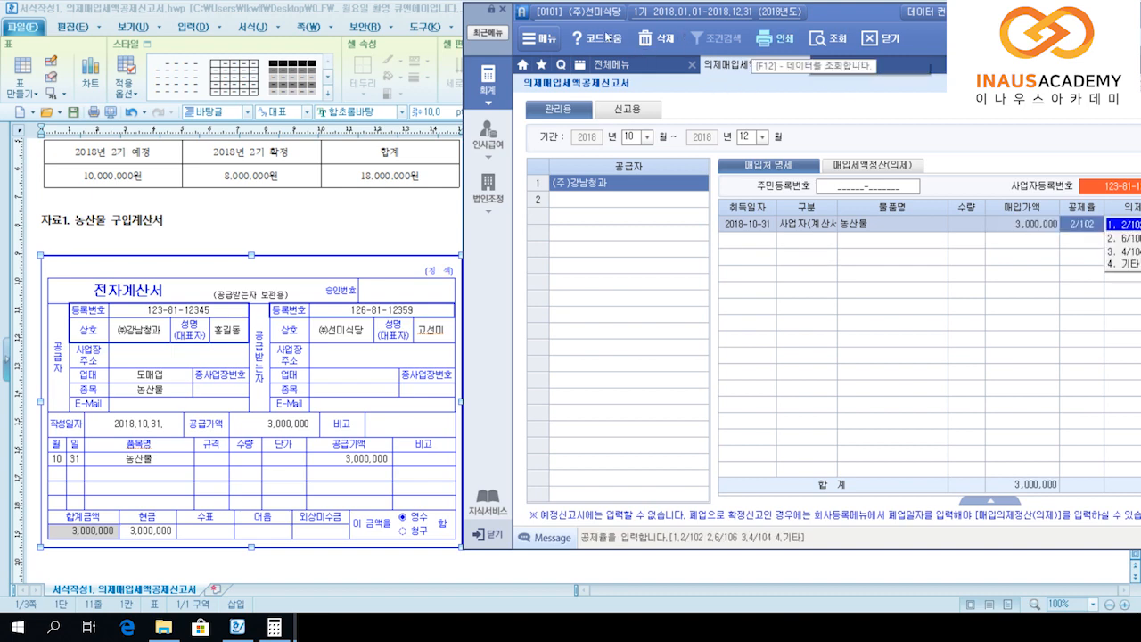
{"action": "left_click_drag", "start_coordinate": [672, 12], "coordinate": [533, 23]}
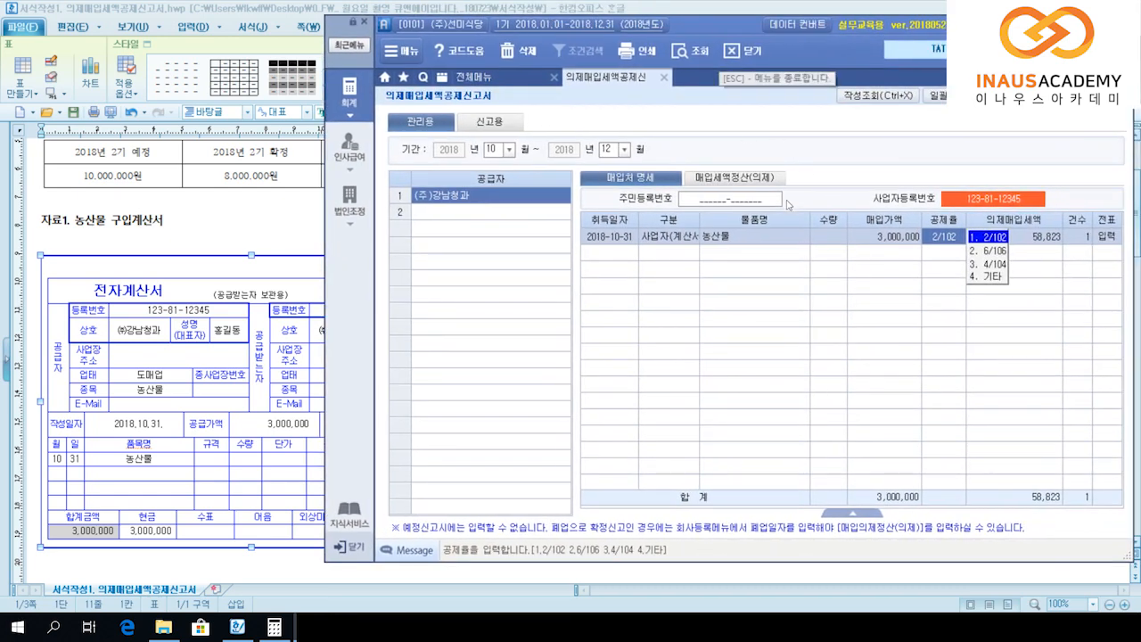
{"action": "key", "text": "2"}
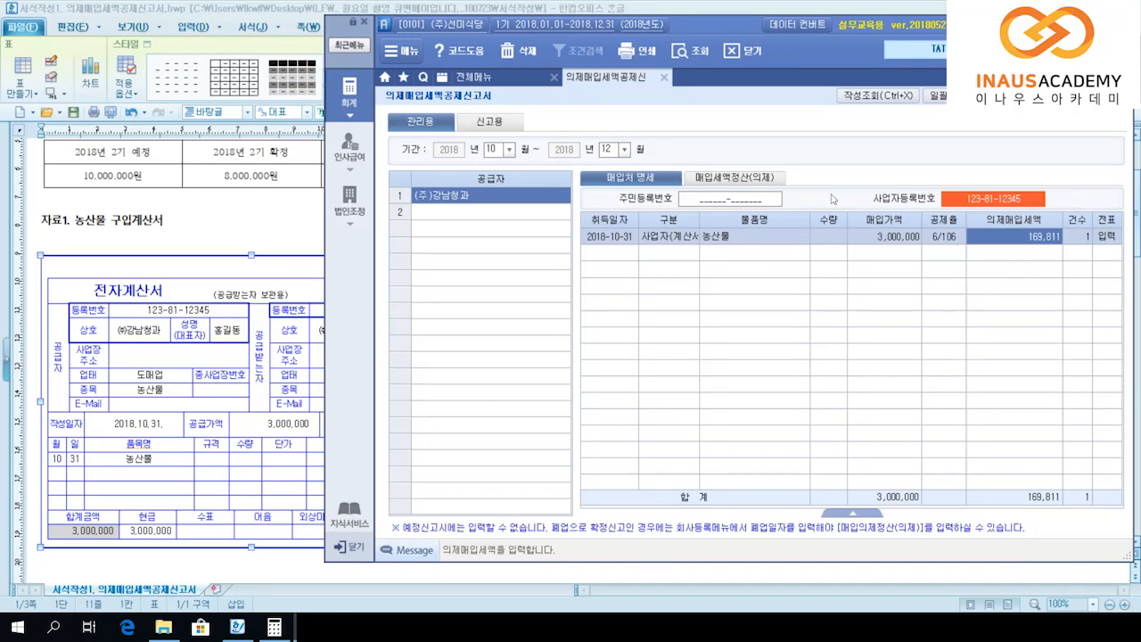
{"action": "key", "text": "Return"}
{"action": "key", "text": "Return"}
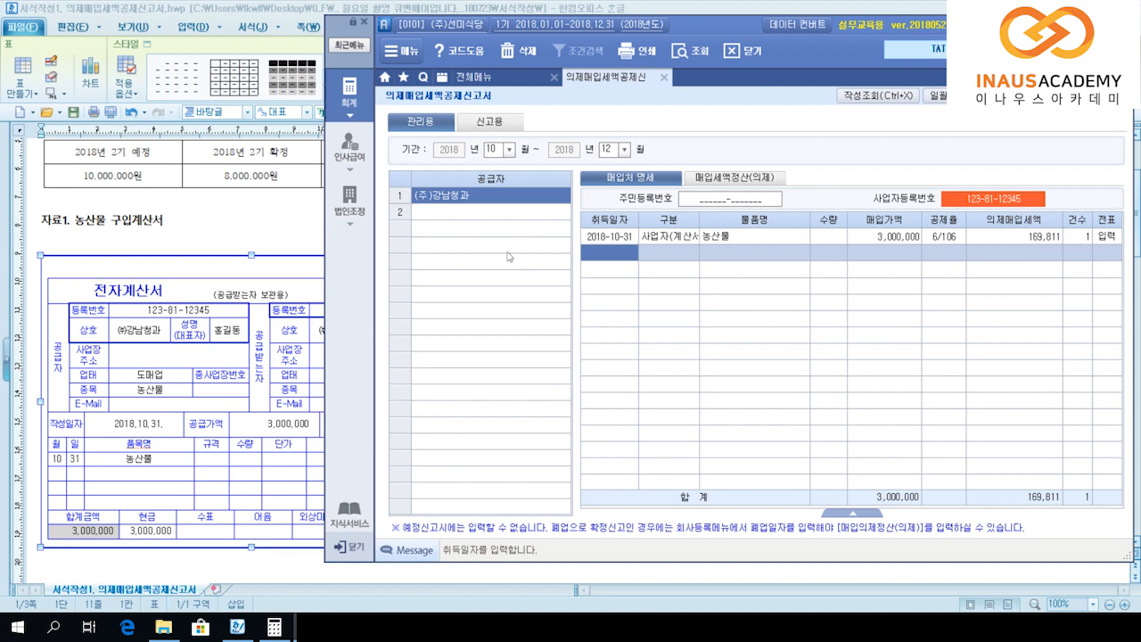
{"action": "left_click_drag", "start_coordinate": [564, 25], "coordinate": [599, 25]}
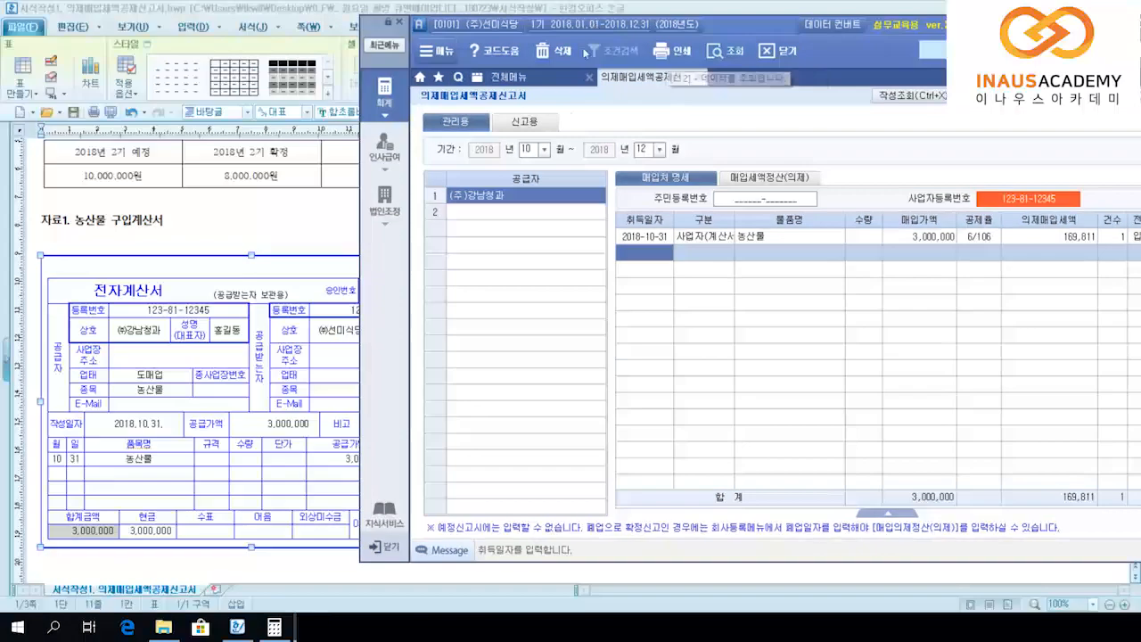
Step: Check 자료2 in the exercise document and add second supplier 일등수산
{"action": "left_click", "coordinate": [535, 212]}
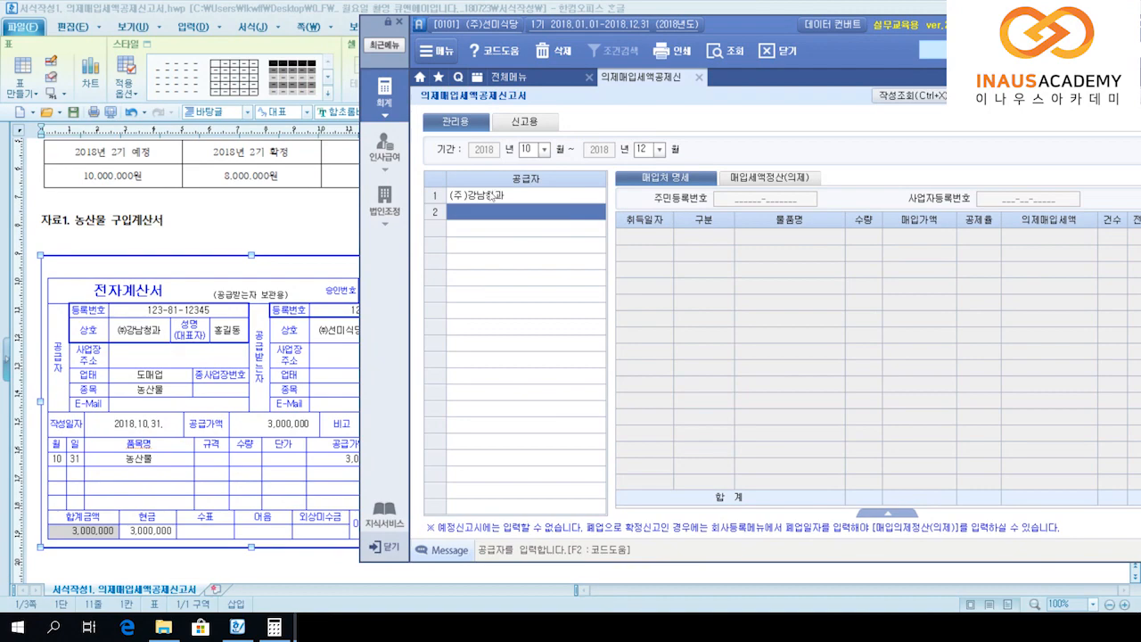
{"action": "left_click", "coordinate": [194, 348]}
{"action": "scroll", "coordinate": [197, 352], "scroll_direction": "down", "scroll_amount": 3}
{"action": "scroll", "coordinate": [196, 352], "scroll_direction": "down", "scroll_amount": 3}
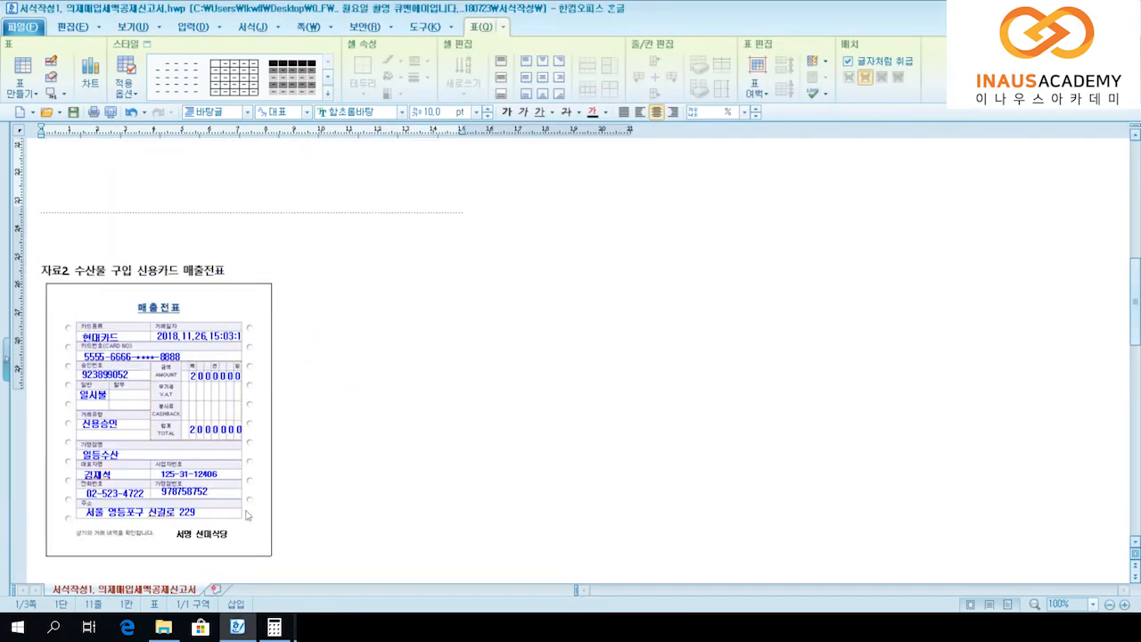
{"action": "key", "text": "alt+Tab"}
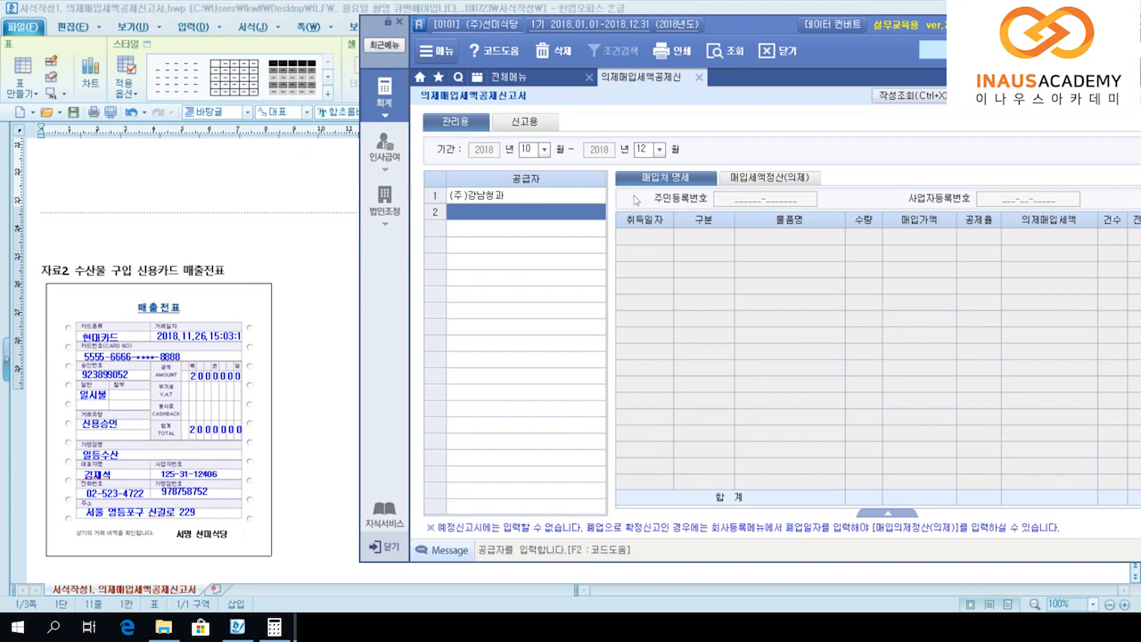
{"action": "type", "text": "일등"}
{"action": "type", "text": "수산"}
{"action": "key", "text": "Return"}
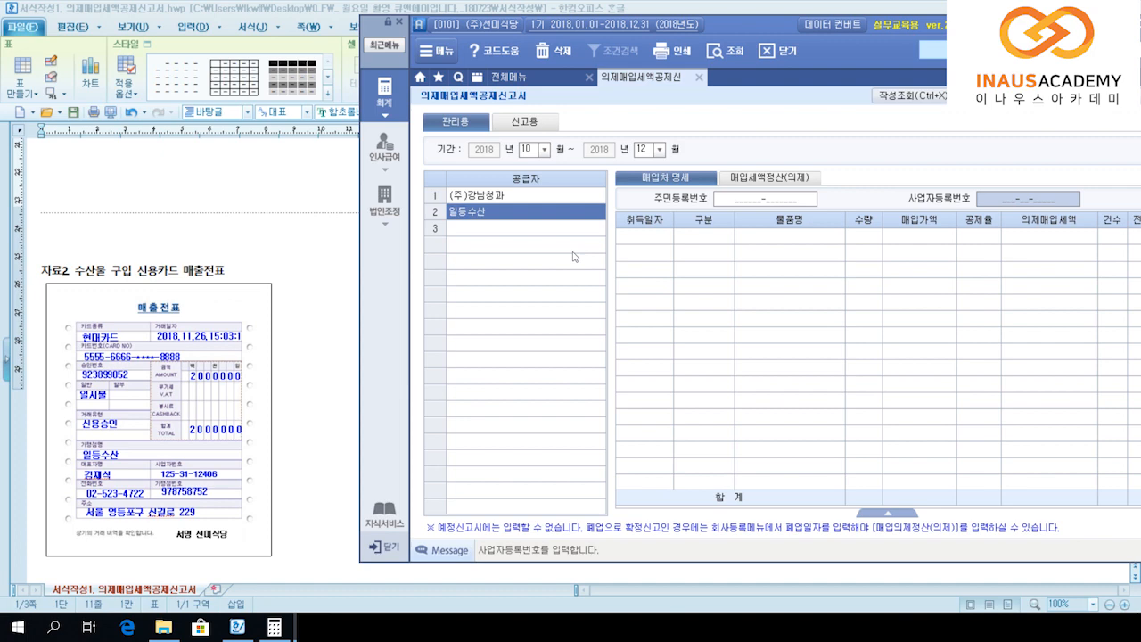
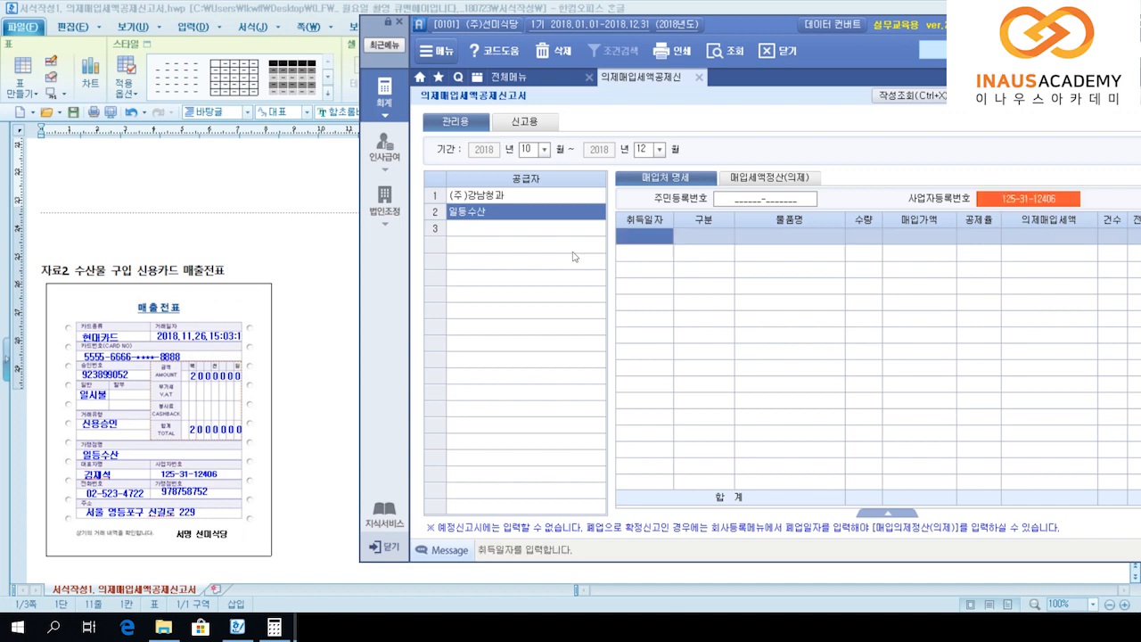
Step: Set the purchase date to 2018-11-26 with the credit-card purchase type
{"action": "type", "text": "201"}
{"action": "key", "text": "BackSpace"}
{"action": "key", "text": "BackSpace"}
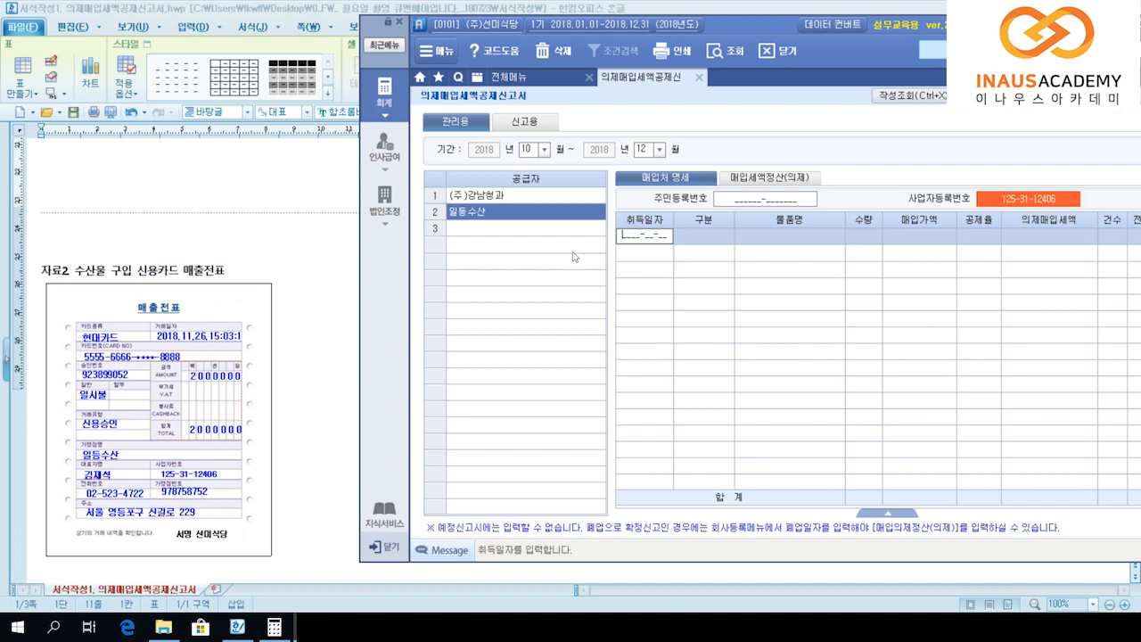
{"action": "type", "text": "20181126"}
{"action": "key", "text": "Return"}
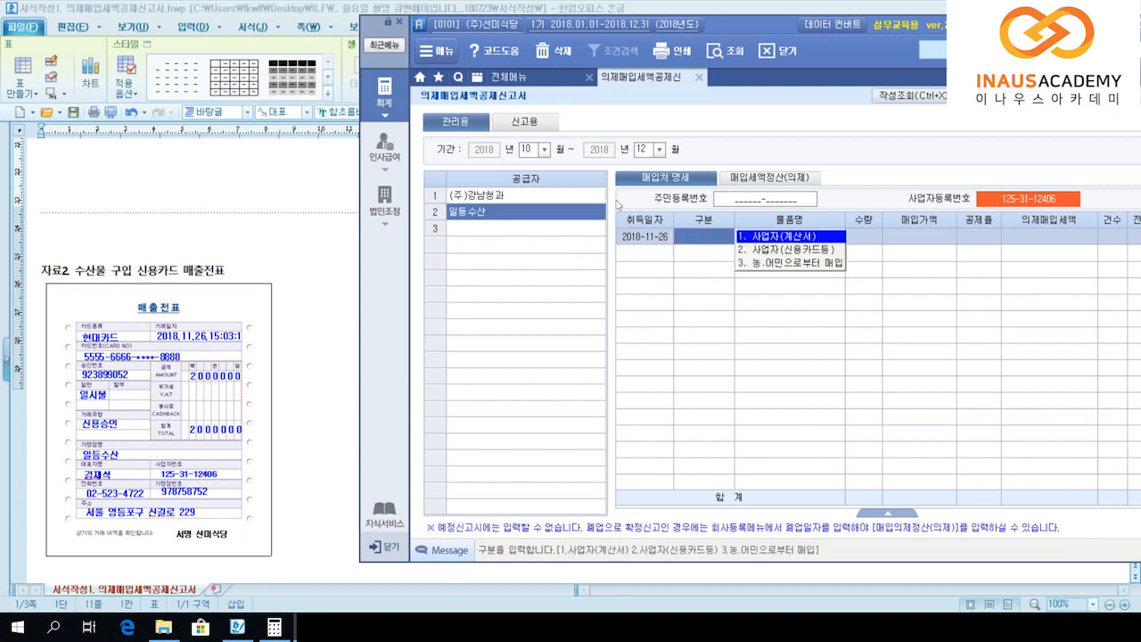
{"action": "key", "text": "2"}
{"action": "key", "text": "Return"}
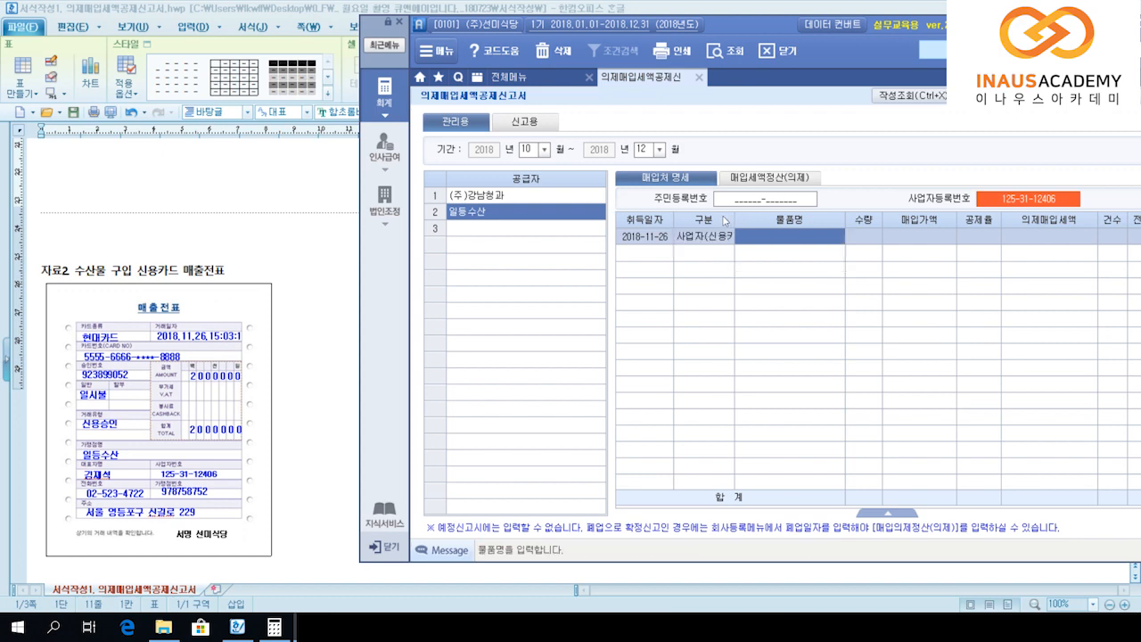
Step: Enter item 수산물 for 2,000,000 at the 6/106 rate and finish the row
{"action": "type", "text": "수산물"}
{"action": "key", "text": "Return"}
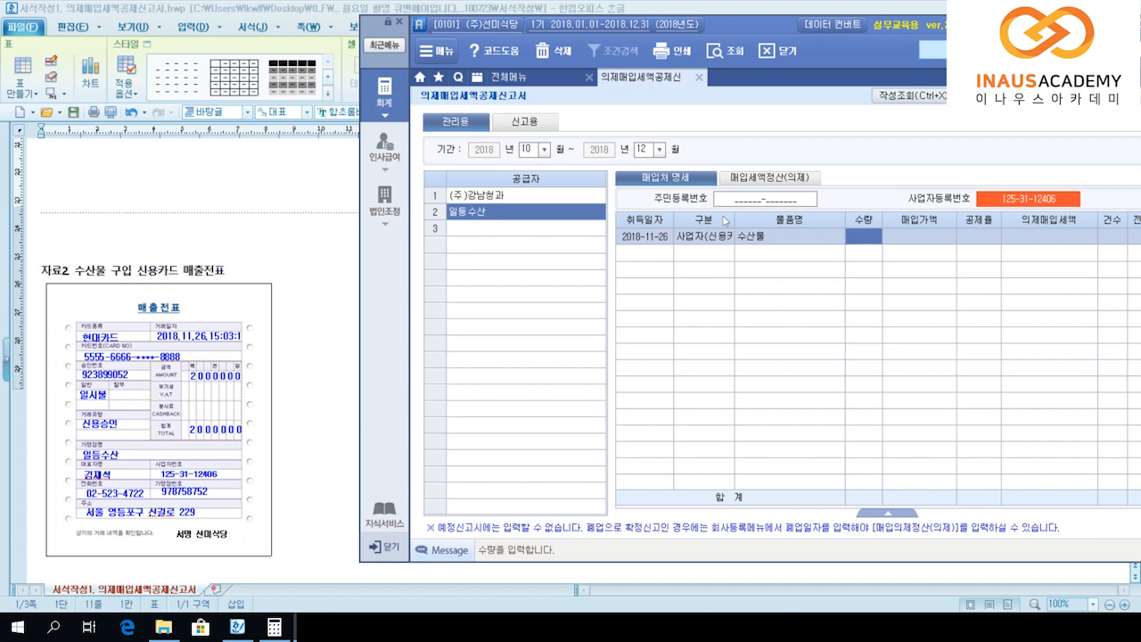
{"action": "key", "text": "Return"}
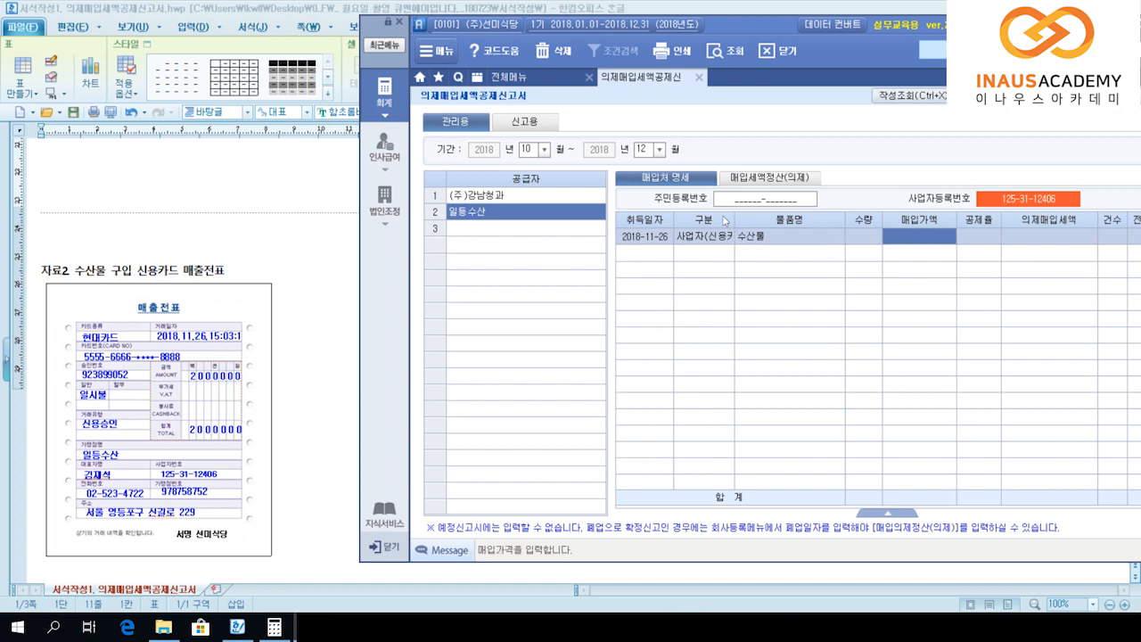
{"action": "type", "text": "2000000"}
{"action": "key", "text": "Return"}
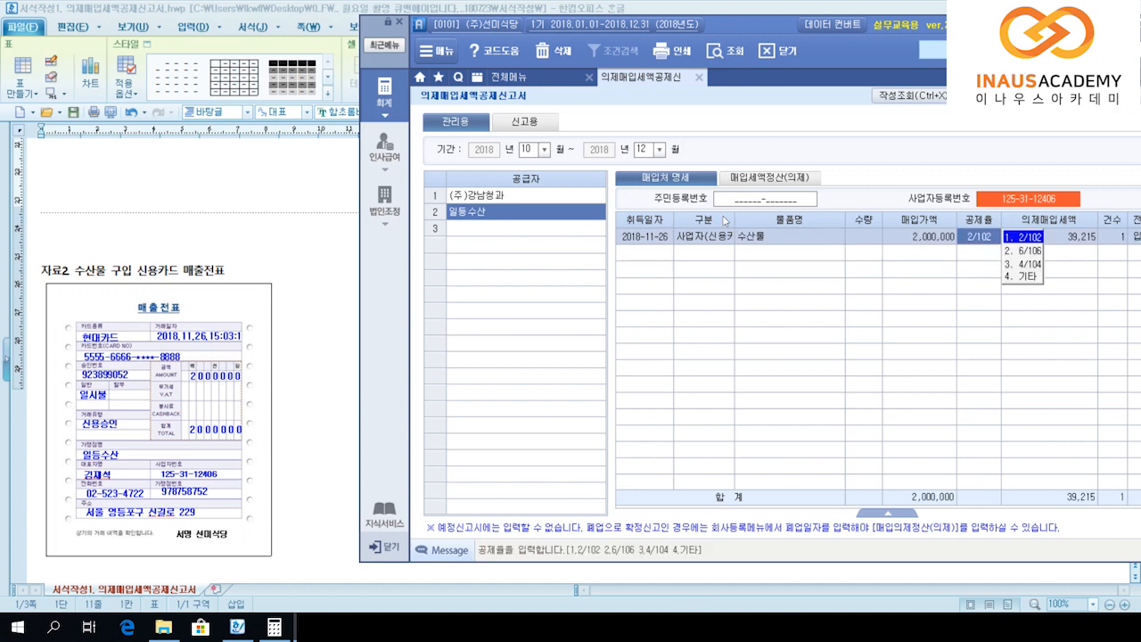
{"action": "key", "text": "2"}
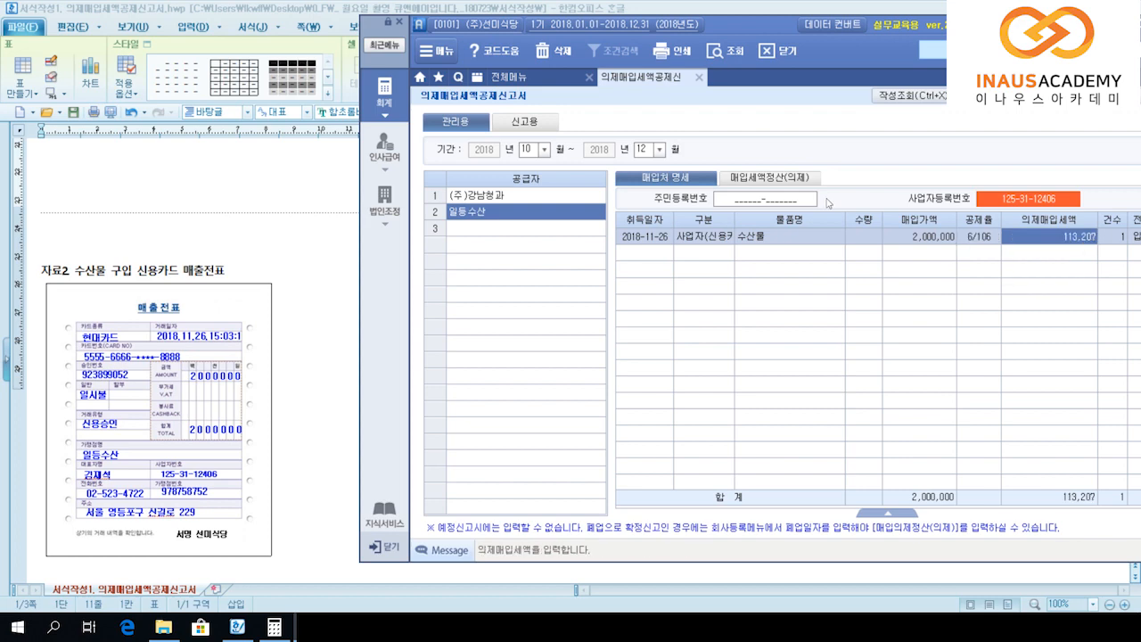
{"action": "key", "text": "Return"}
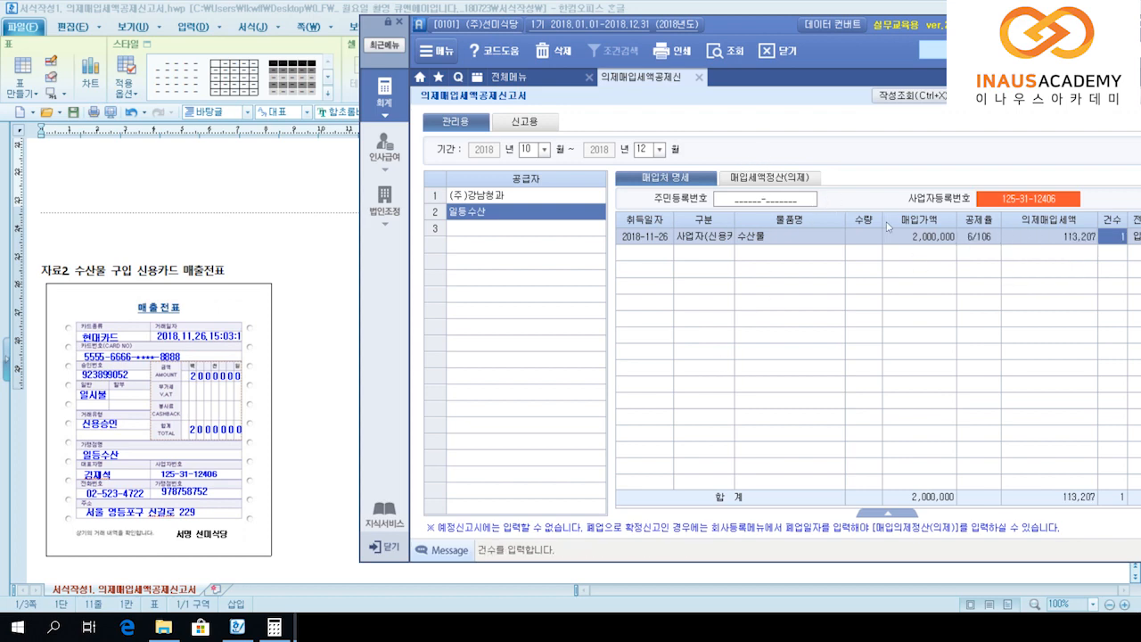
{"action": "key", "text": "Return"}
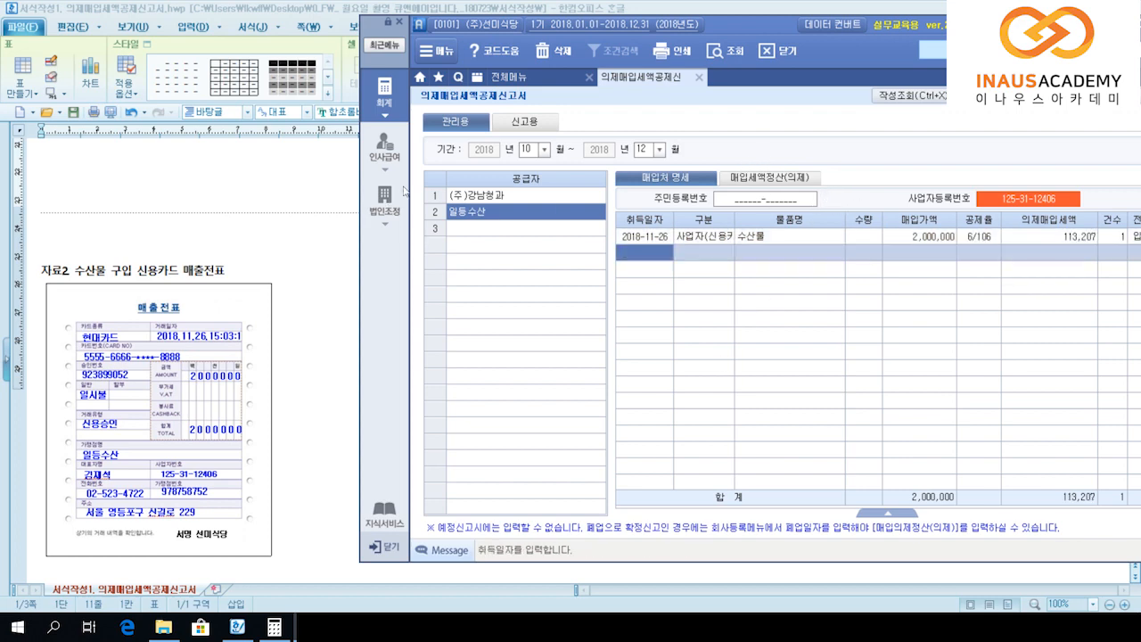
{"action": "key", "text": "Return"}
Step: Scroll the 한글 document to the 자료 3 300,000 produce cash receipt from 우리마트
{"action": "left_click", "coordinate": [262, 285]}
{"action": "scroll", "coordinate": [262, 284], "scroll_direction": "down", "scroll_amount": 5}
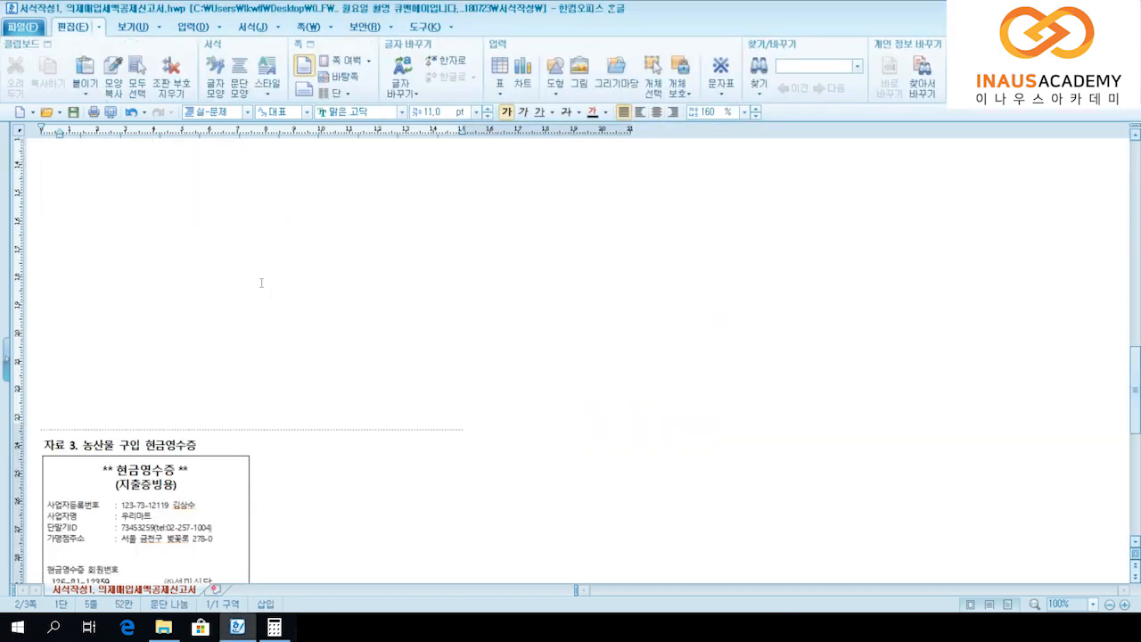
{"action": "key", "text": "alt+Tab"}
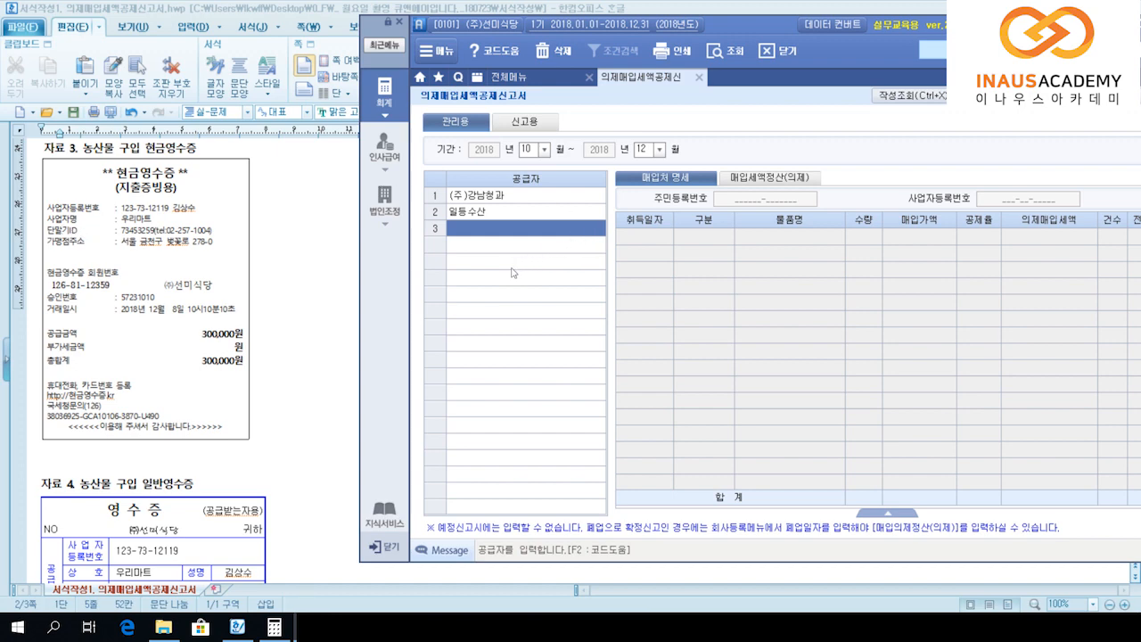
Step: Add third supplier 우리마트 with its business registration number
{"action": "type", "text": "우ㄹ"}
{"action": "type", "text": "마트"}
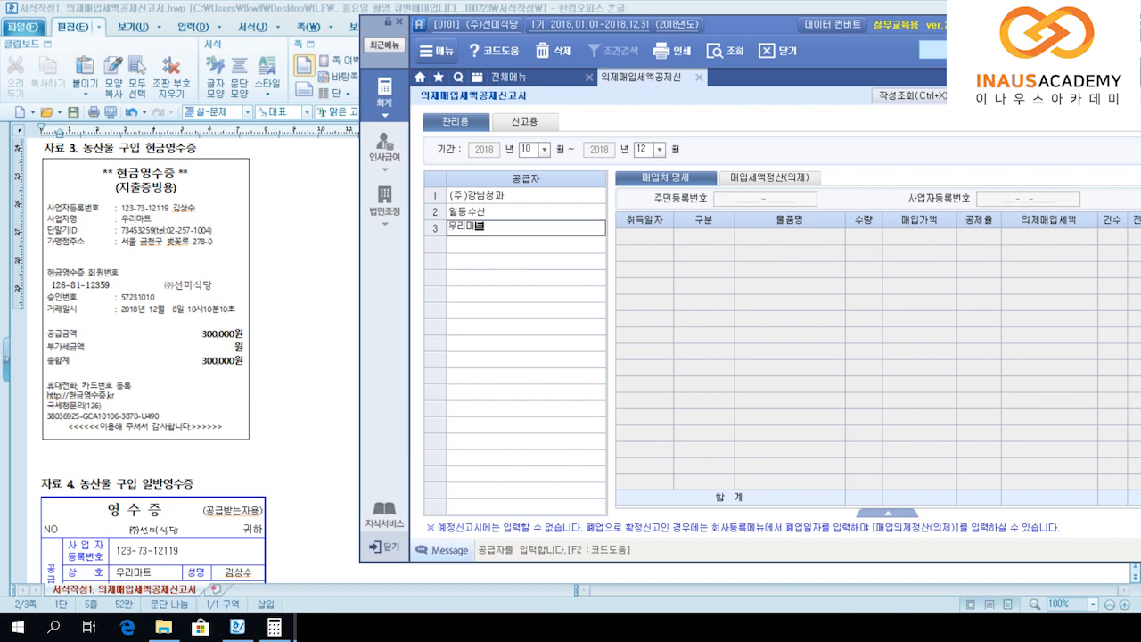
{"action": "key", "text": "Return"}
{"action": "key", "text": "Return"}
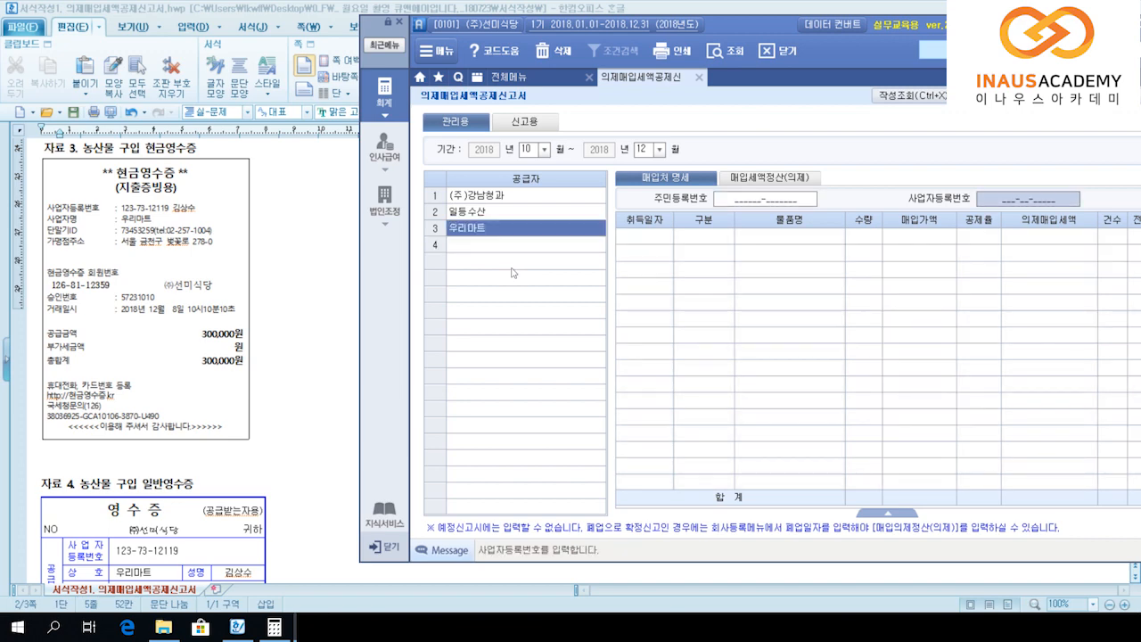
{"action": "key", "text": "Return"}
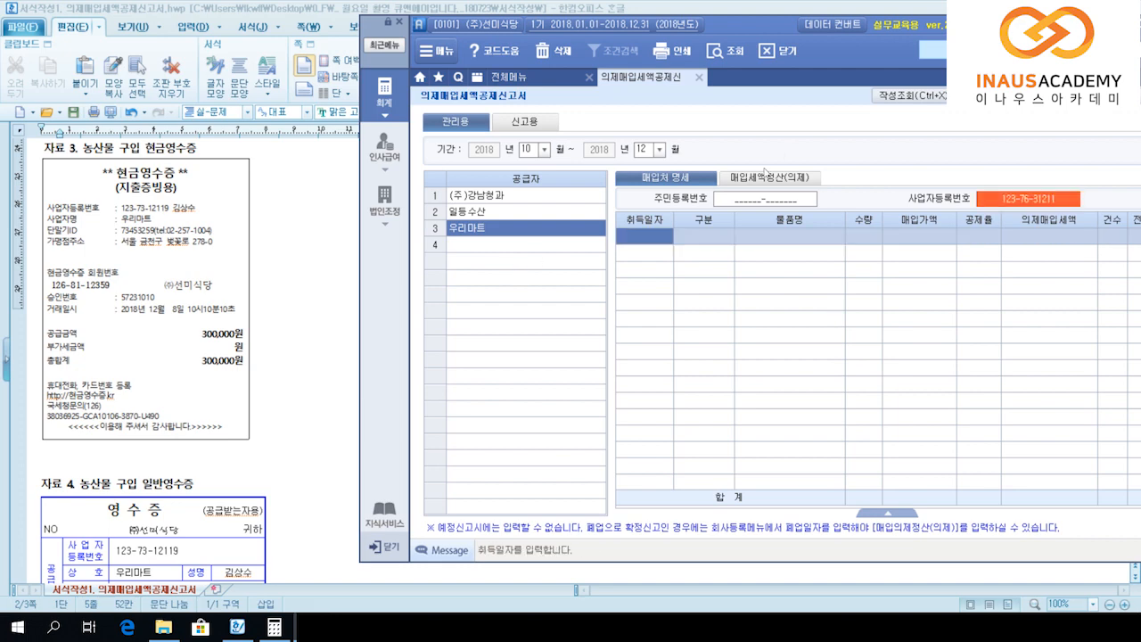
{"action": "left_click", "coordinate": [997, 199]}
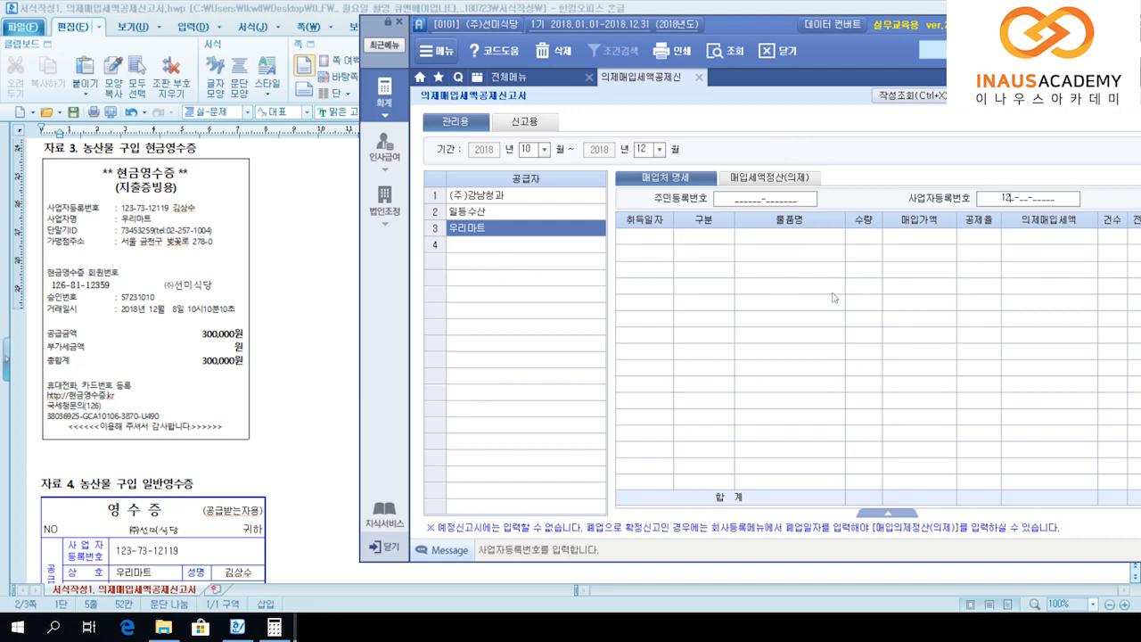
{"action": "key", "text": "Return"}
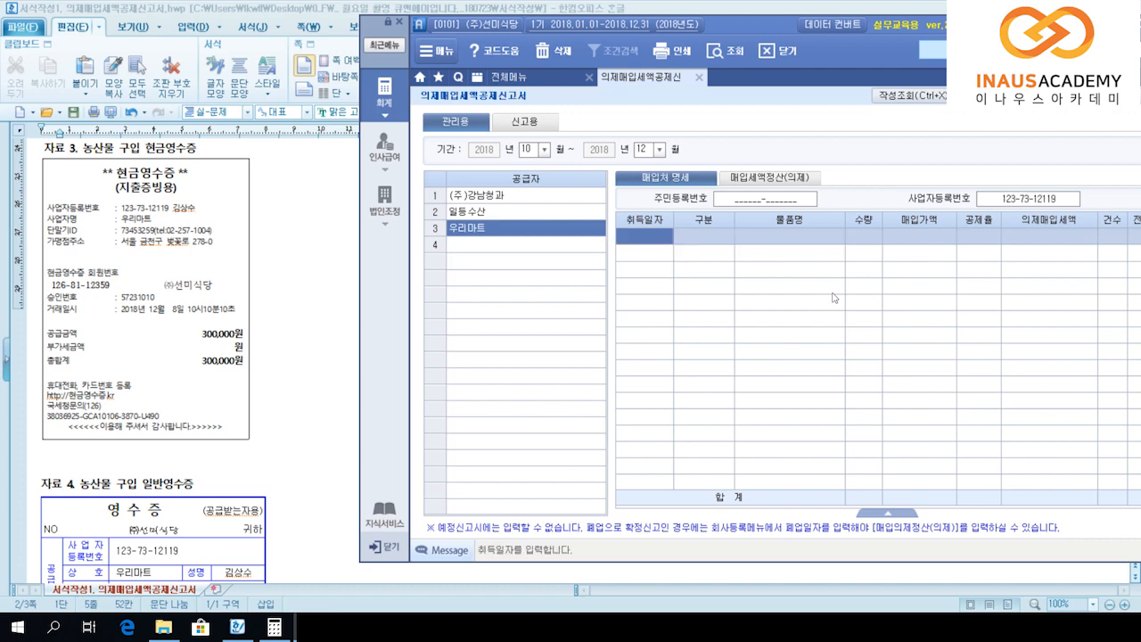
Step: Record its 2018-12-08 credit-card purchase of 농산물 for 300,000 at the 6/106 rate
{"action": "type", "text": "2"}
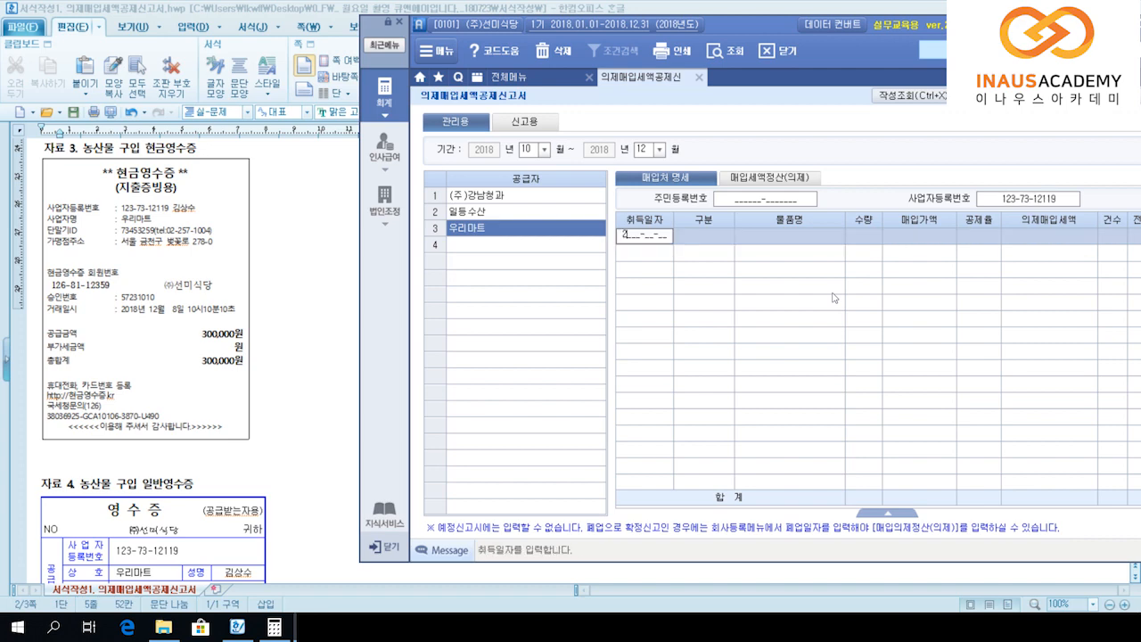
{"action": "type", "text": "018-12-08"}
{"action": "key", "text": "Return"}
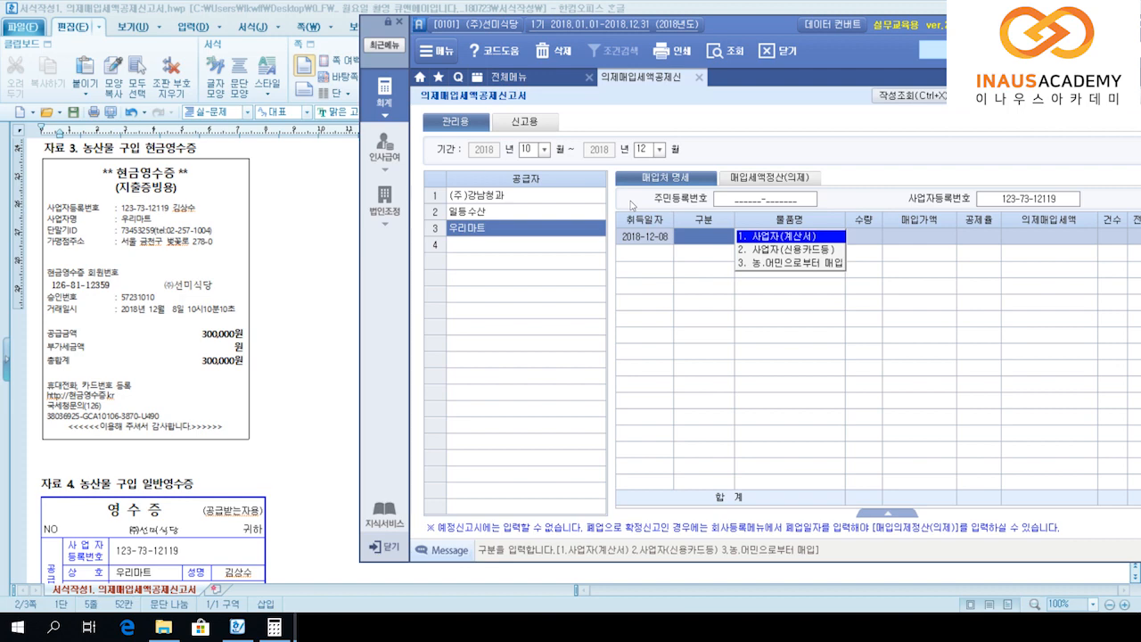
{"action": "key", "text": "2"}
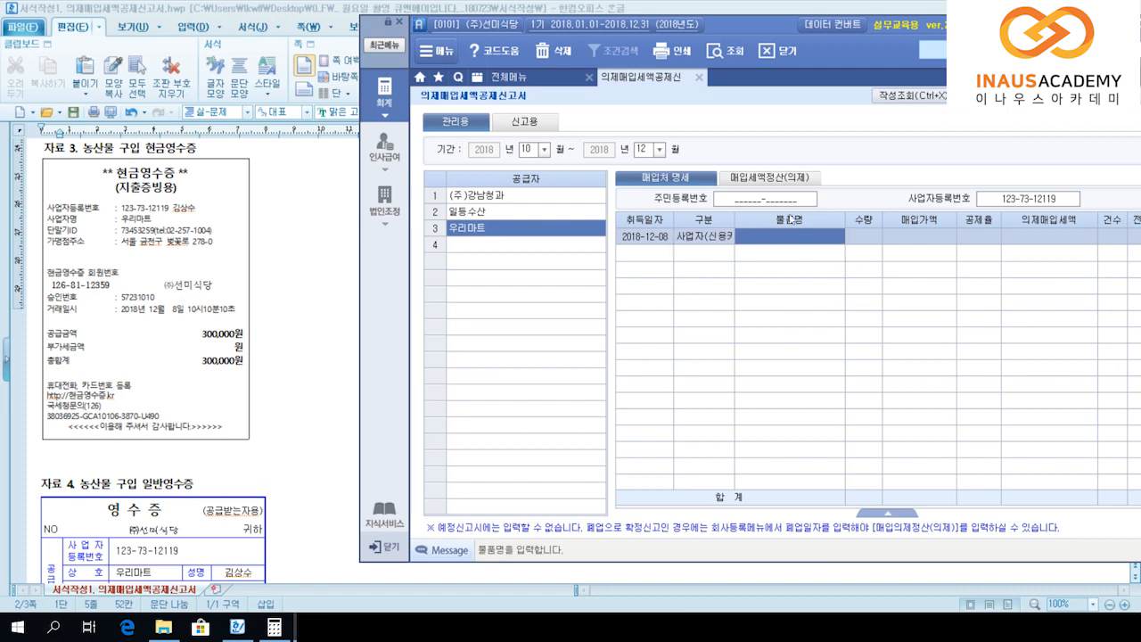
{"action": "key", "text": "Return"}
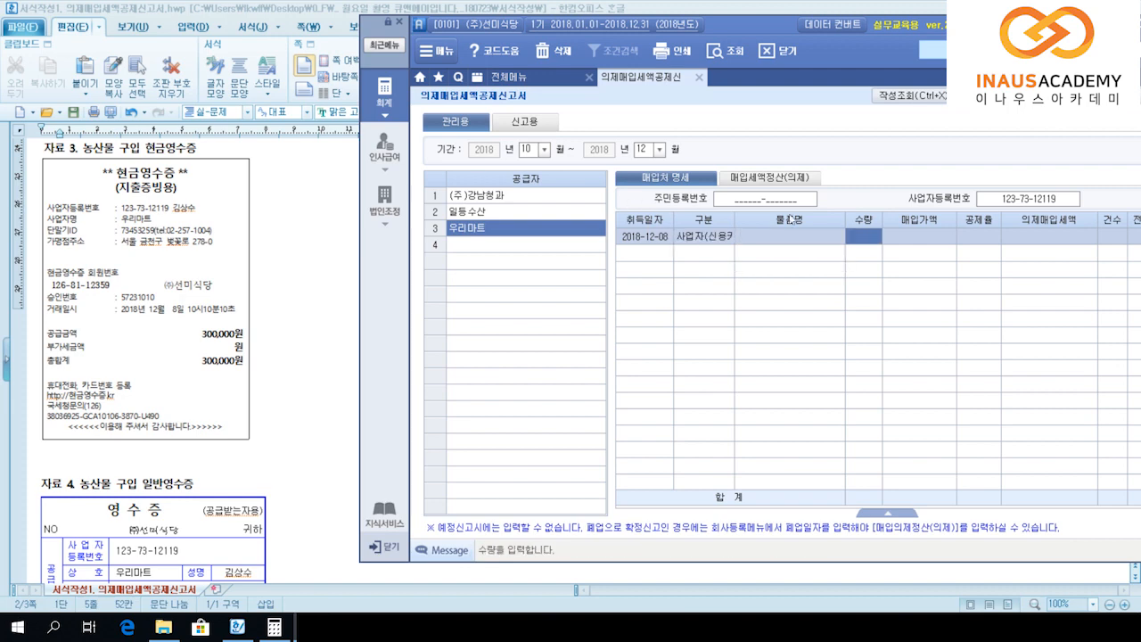
{"action": "key", "text": "shift+Tab"}
{"action": "type", "text": "농산물"}
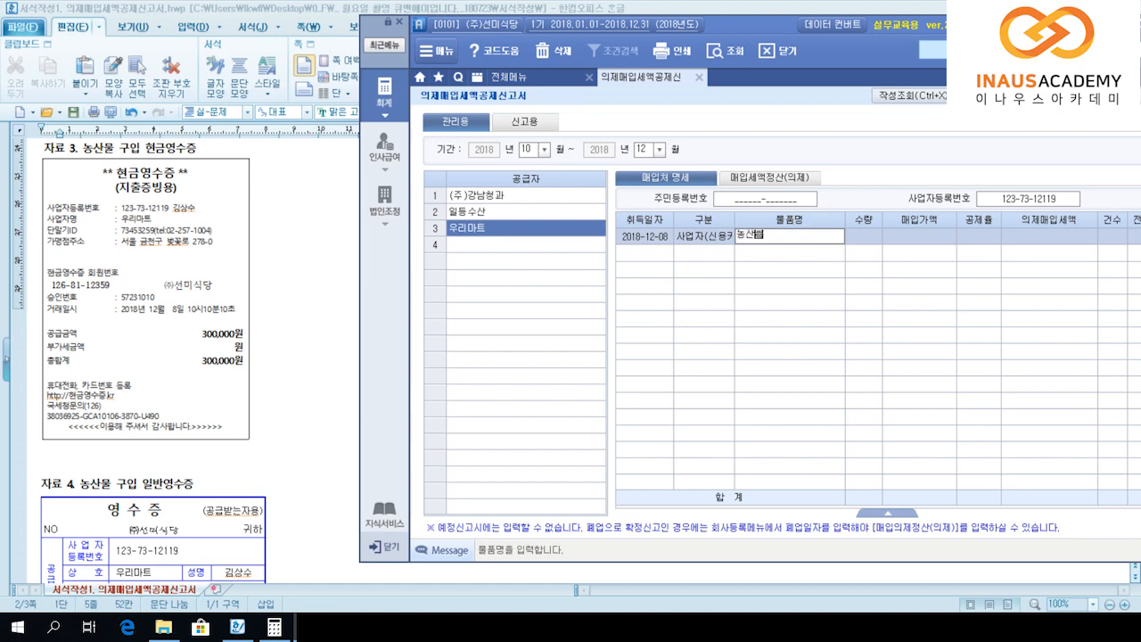
{"action": "key", "text": "Return"}
{"action": "key", "text": "Return"}
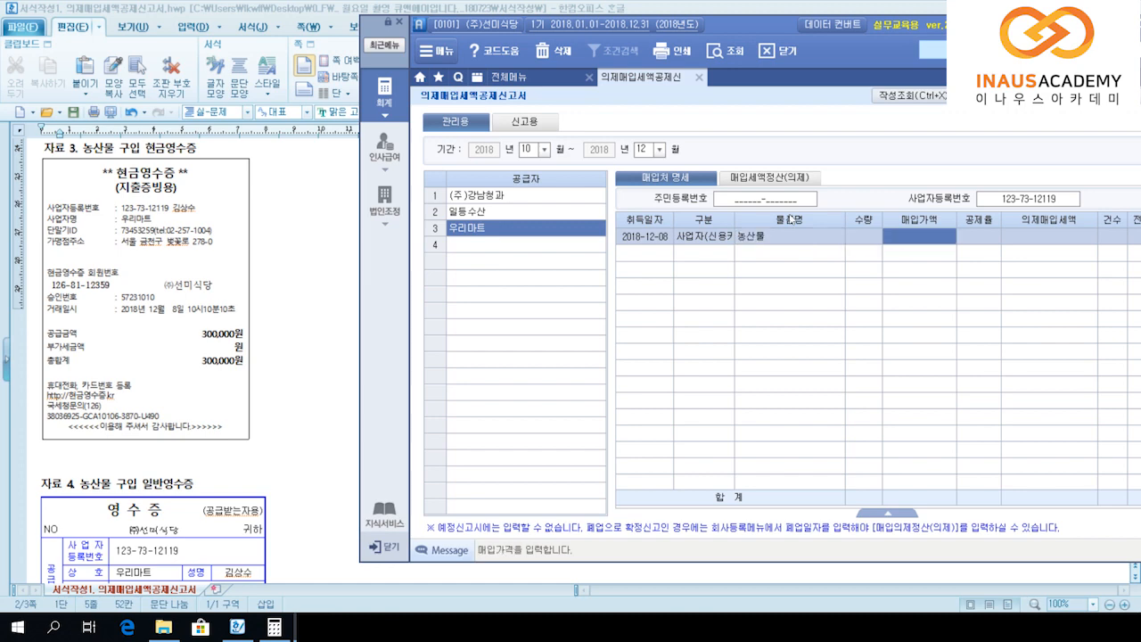
{"action": "type", "text": "300,000"}
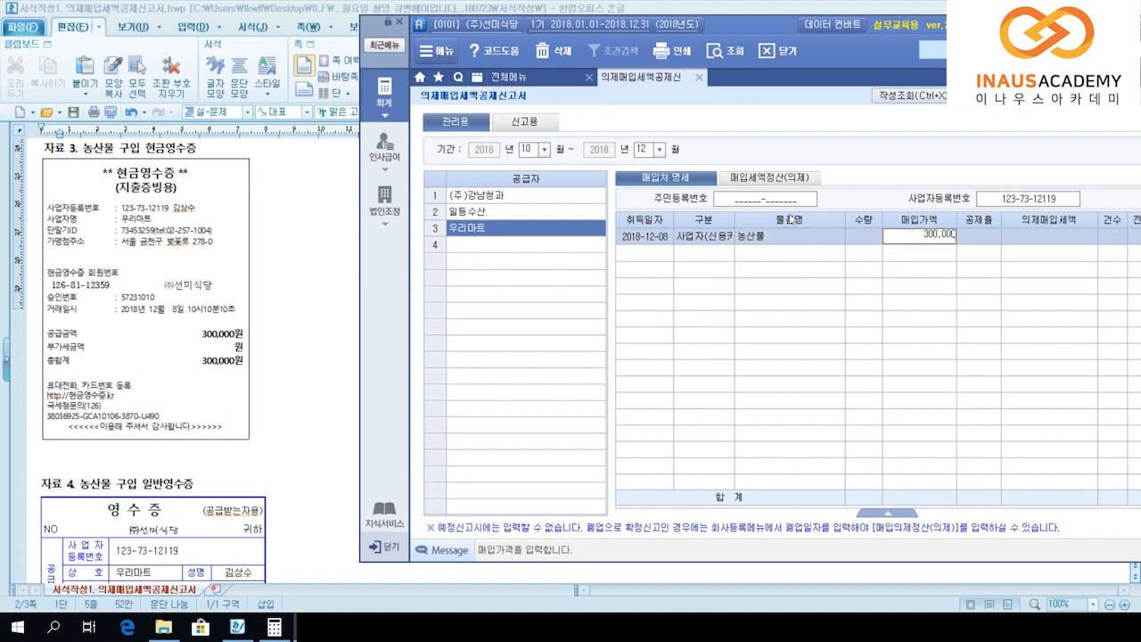
{"action": "key", "text": "Return"}
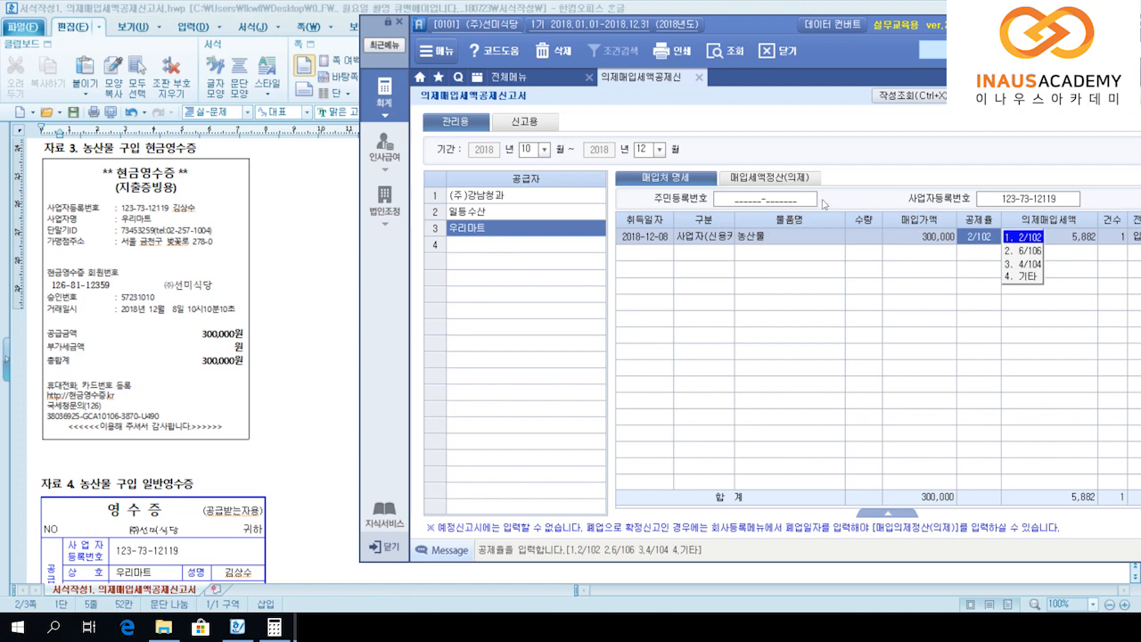
{"action": "key", "text": "2"}
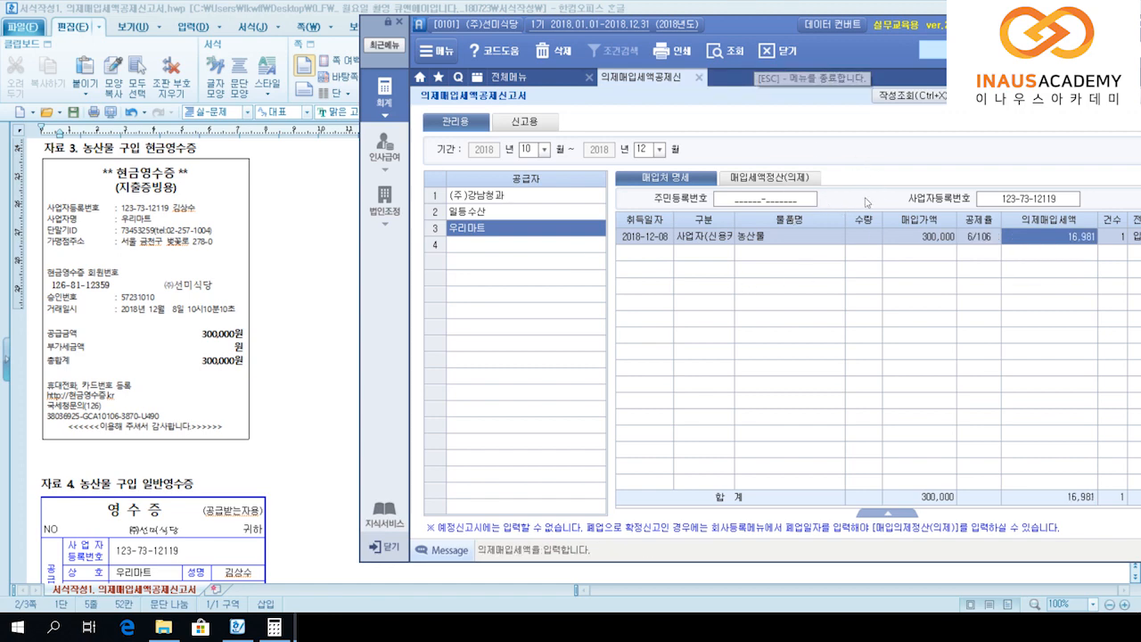
{"action": "key", "text": "Return"}
{"action": "key", "text": "Return"}
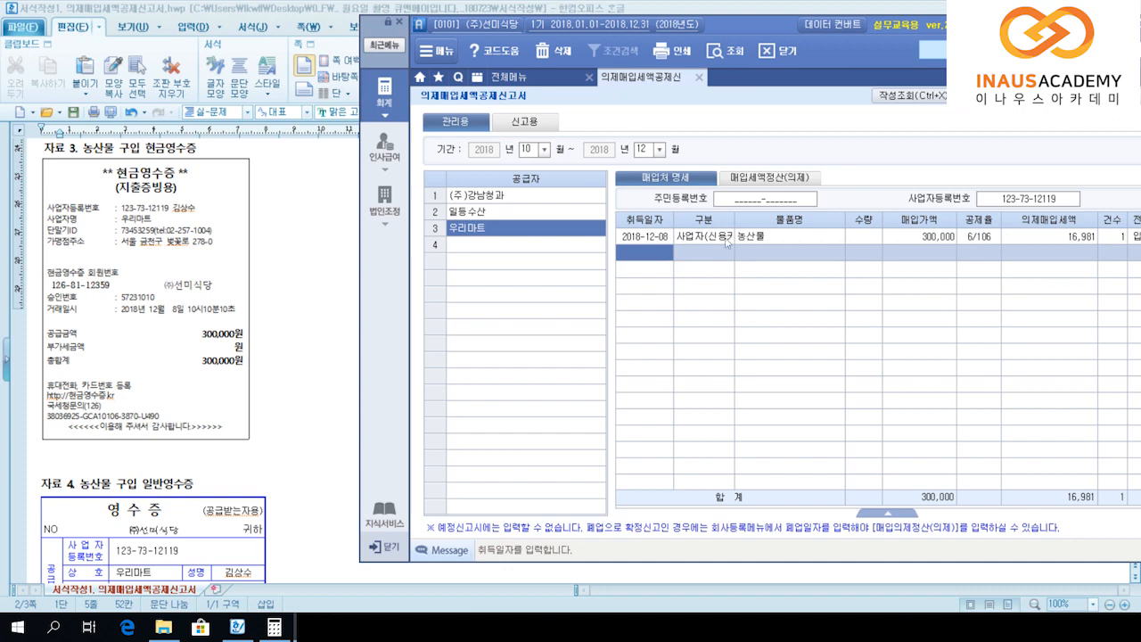
Step: Bring 자료 4, the 150,000 농산물 general receipt from 우리마트 dated 2018-12-12, into view
{"action": "left_click", "coordinate": [183, 356]}
{"action": "scroll", "coordinate": [183, 356], "scroll_direction": "down", "scroll_amount": 3}
{"action": "left_click", "coordinate": [135, 299]}
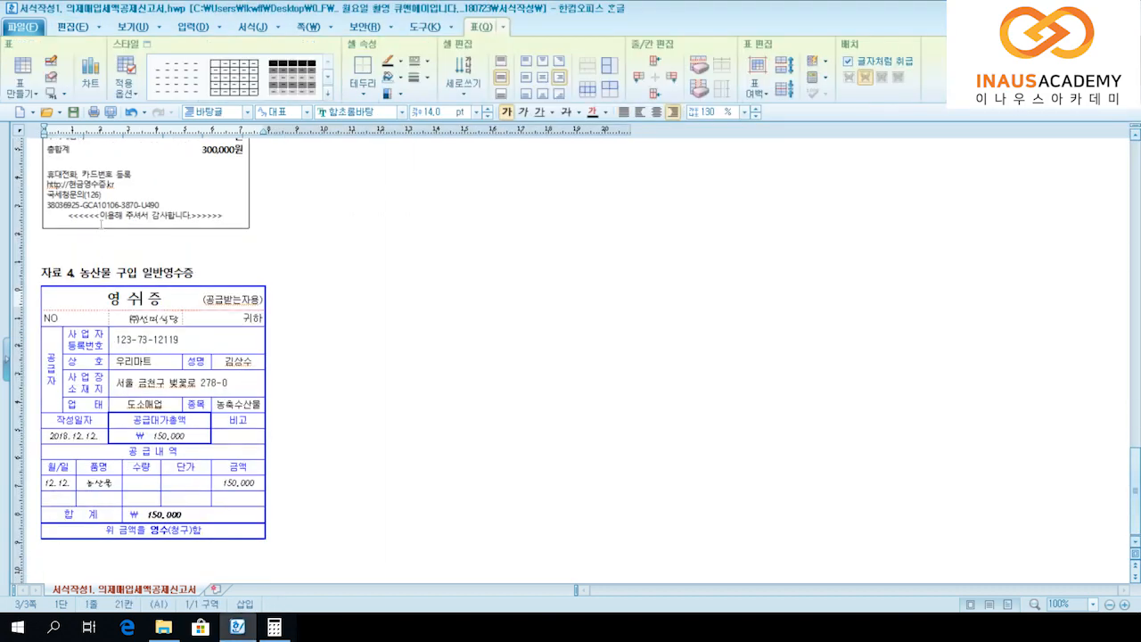
{"action": "key", "text": "alt+Tab"}
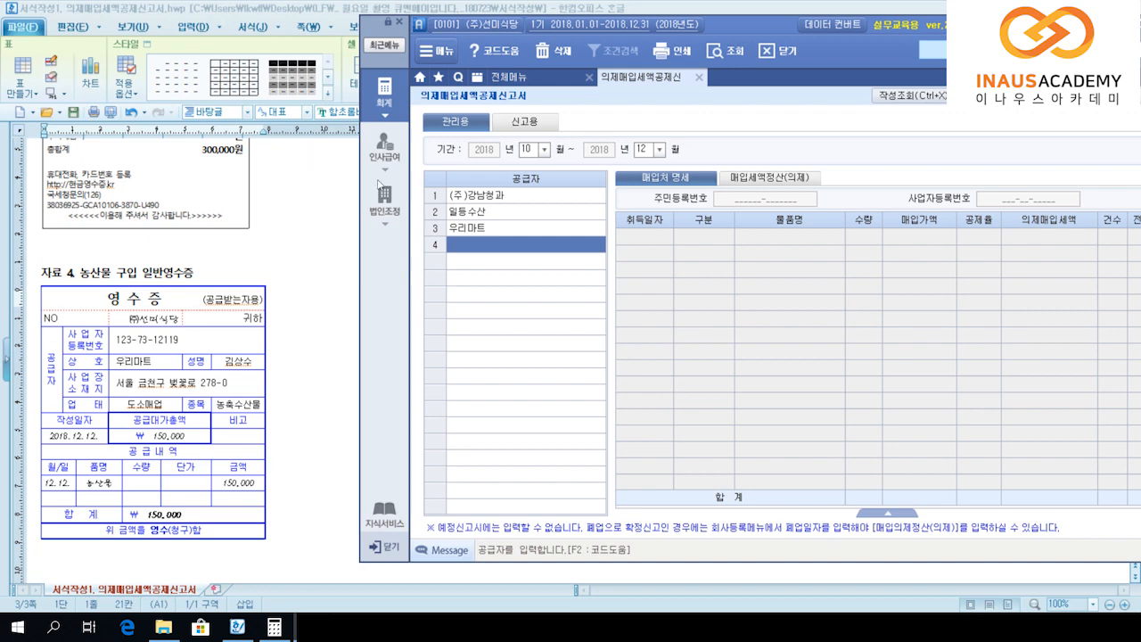
{"action": "key", "text": "Up"}
{"action": "key", "text": "Up"}
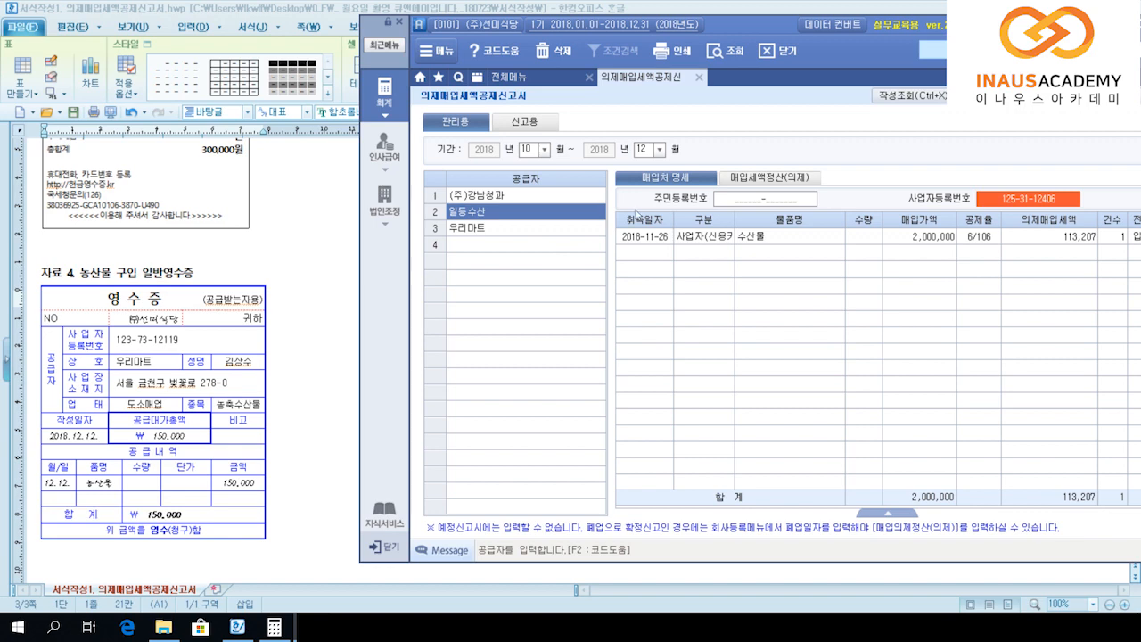
{"action": "key", "text": "Tab"}
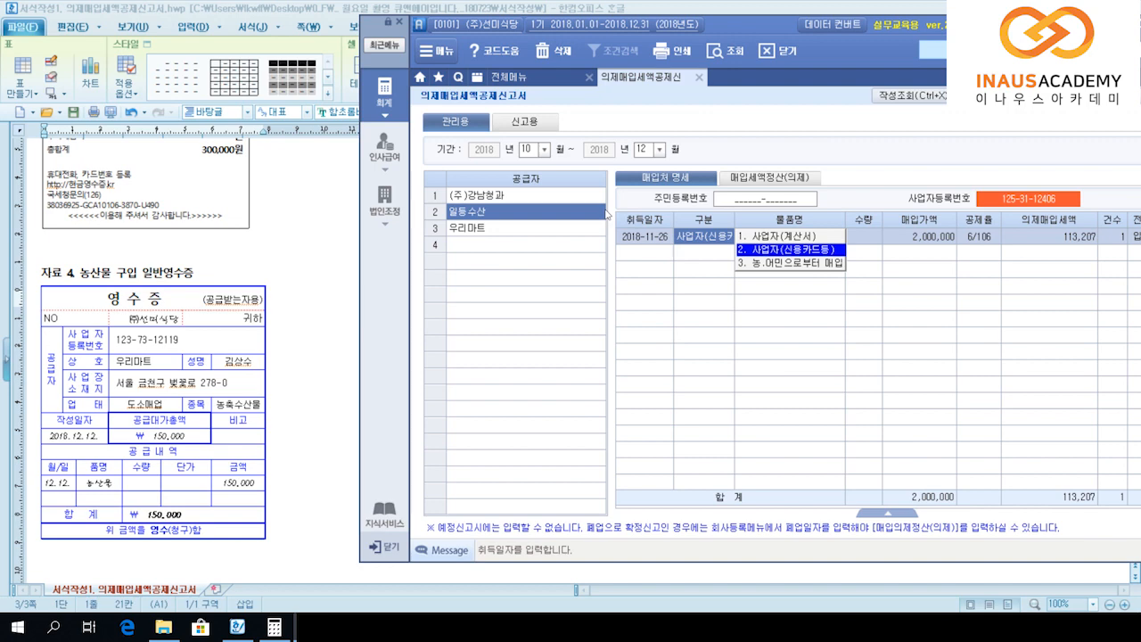
{"action": "key", "text": "Down"}
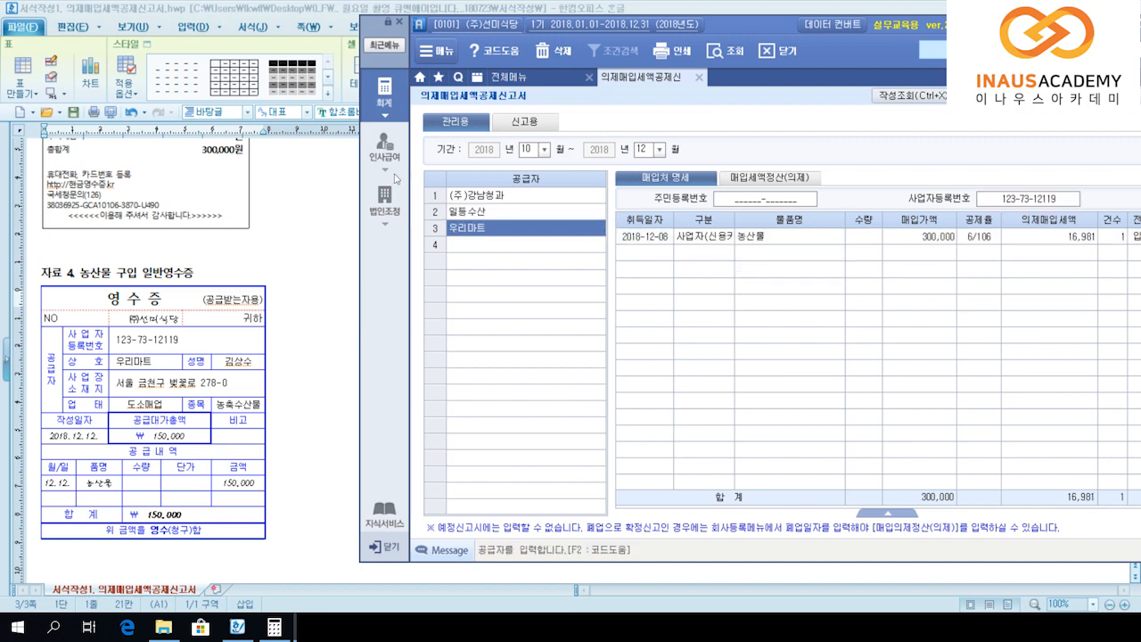
{"action": "key", "text": "Up"}
{"action": "key", "text": "Up"}
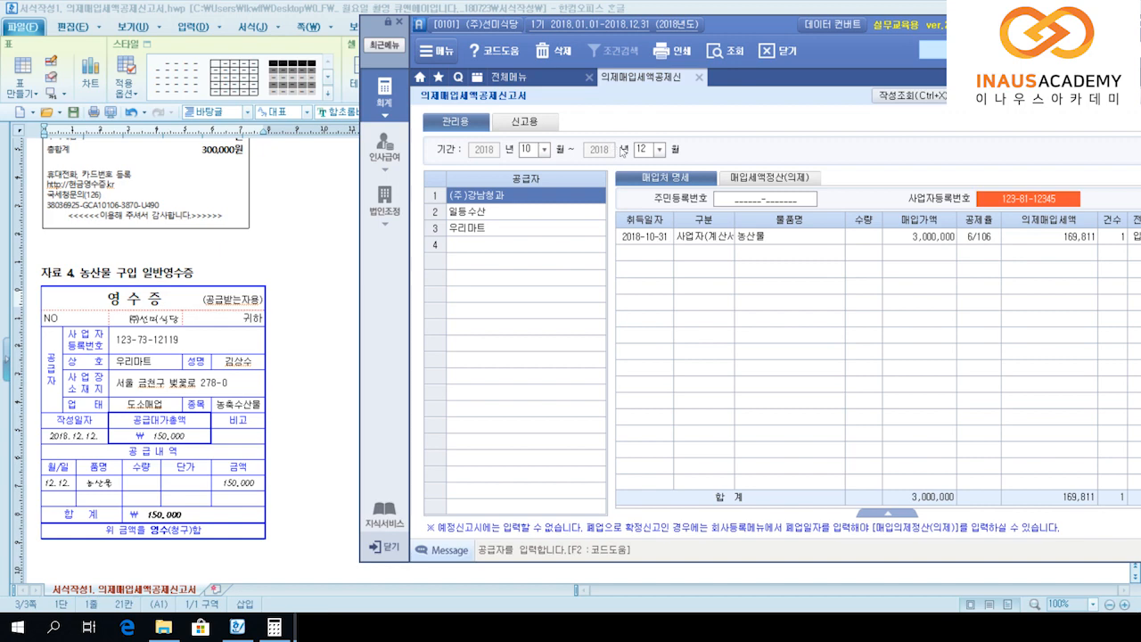
Step: Switch to the 매입세액정산(의제) tab showing 5,300,000 total purchases
{"action": "left_click", "coordinate": [770, 179]}
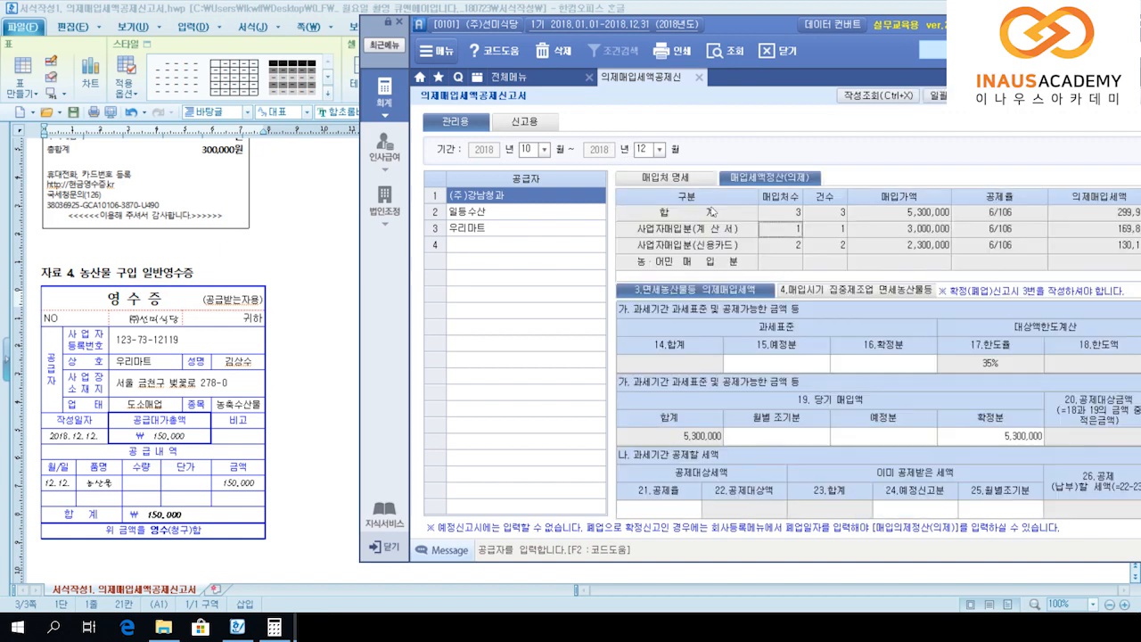
{"action": "left_click", "coordinate": [546, 150]}
{"action": "left_click", "coordinate": [527, 219]}
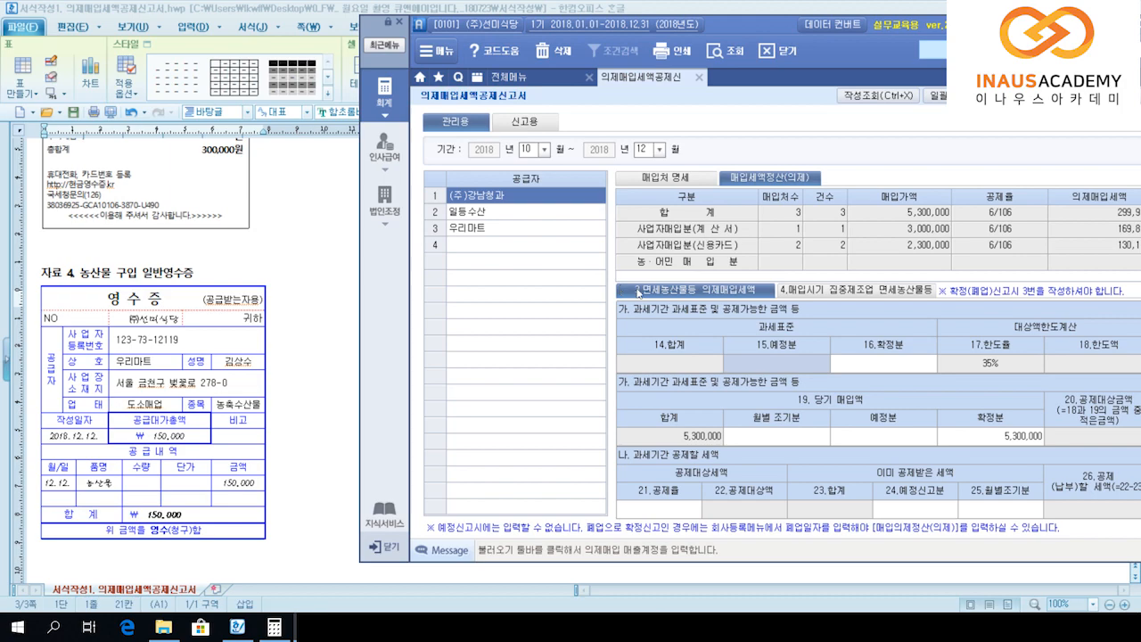
Step: Read the question's 2018 2기 sales of 10,000,000 and 8,000,000 in the 한글 document
{"action": "left_click", "coordinate": [264, 257]}
{"action": "scroll", "coordinate": [250, 268], "scroll_direction": "up", "scroll_amount": 10}
{"action": "scroll", "coordinate": [250, 270], "scroll_direction": "up", "scroll_amount": 3}
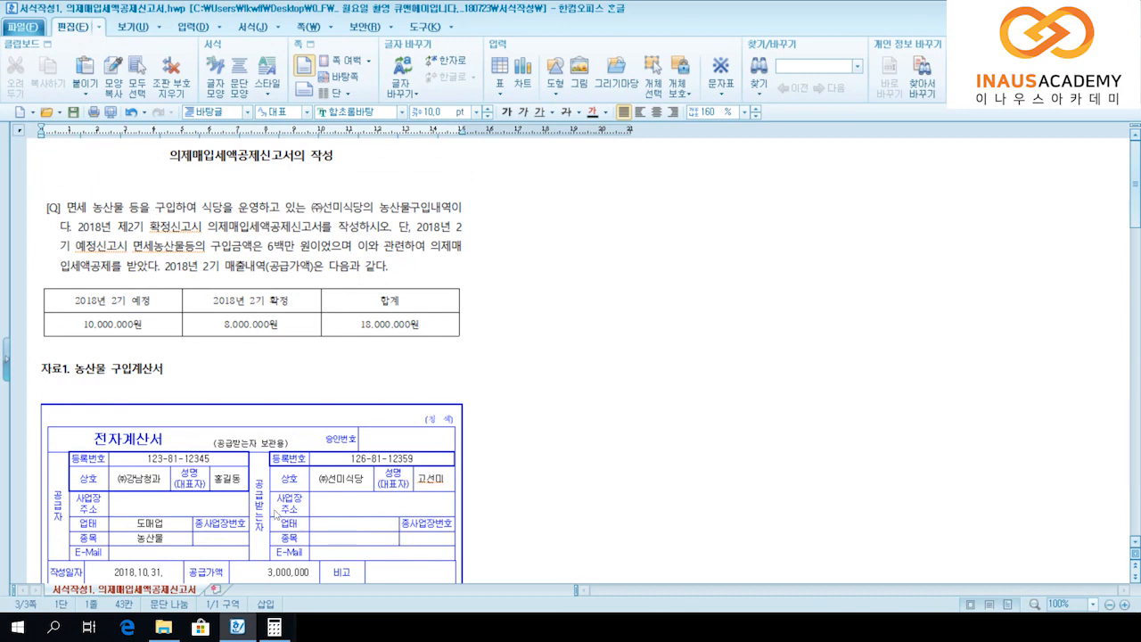
{"action": "key", "text": "alt+Tab"}
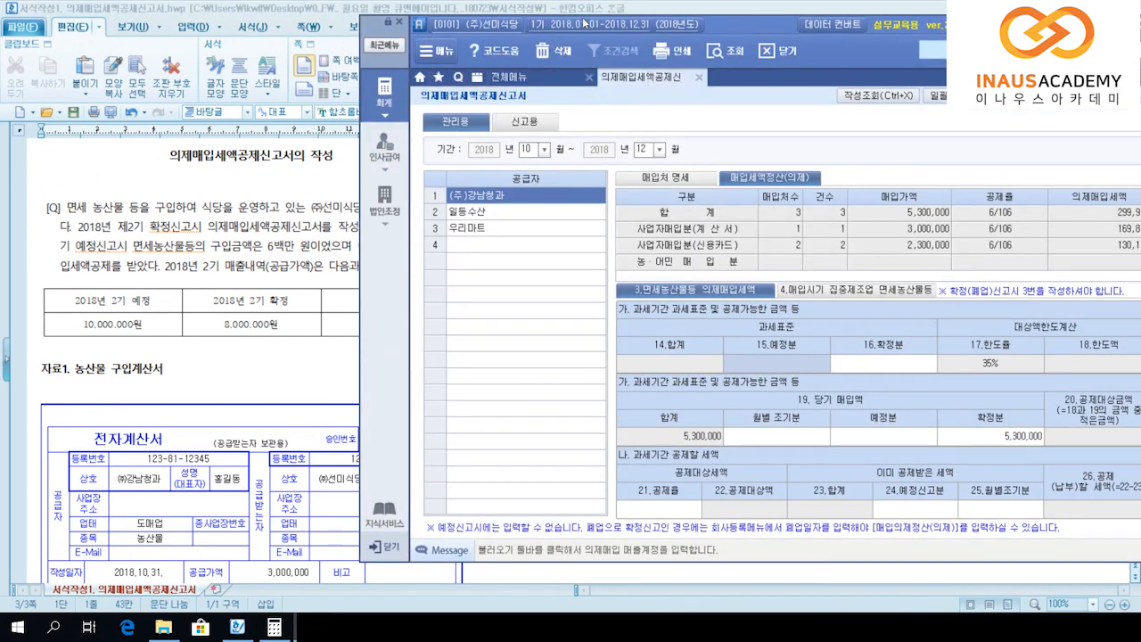
Step: Enter tax bases 10,000,000 (예정분) and 8,000,000 (확정분), giving a 6,300,000 limit
{"action": "left_click_drag", "start_coordinate": [584, 22], "coordinate": [593, 24]}
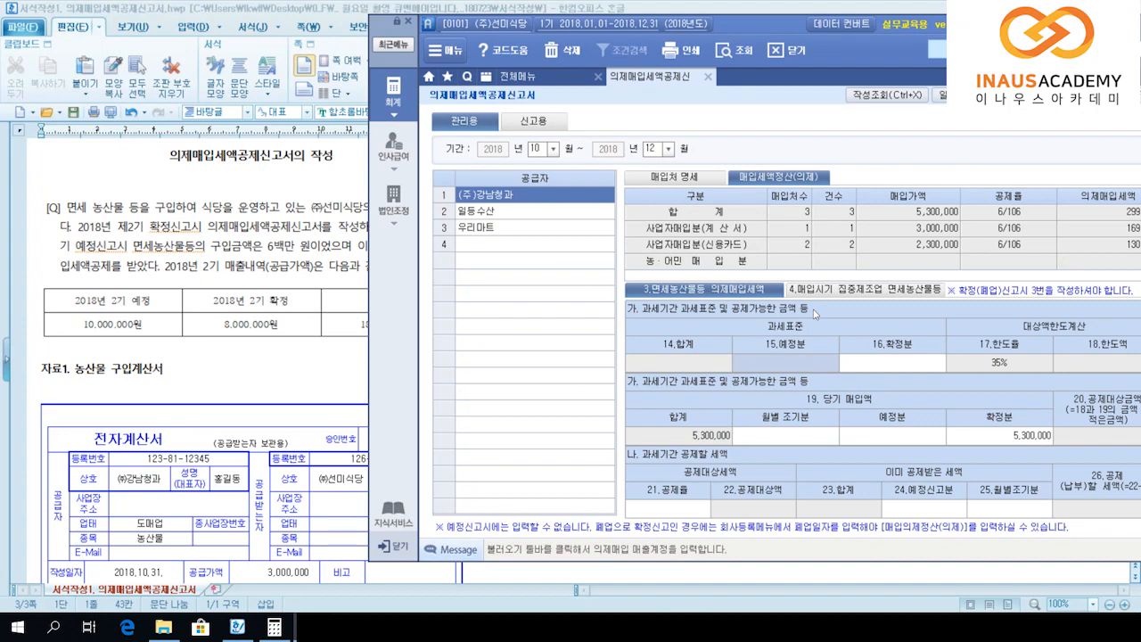
{"action": "type", "text": "10000000"}
{"action": "key", "text": "Return"}
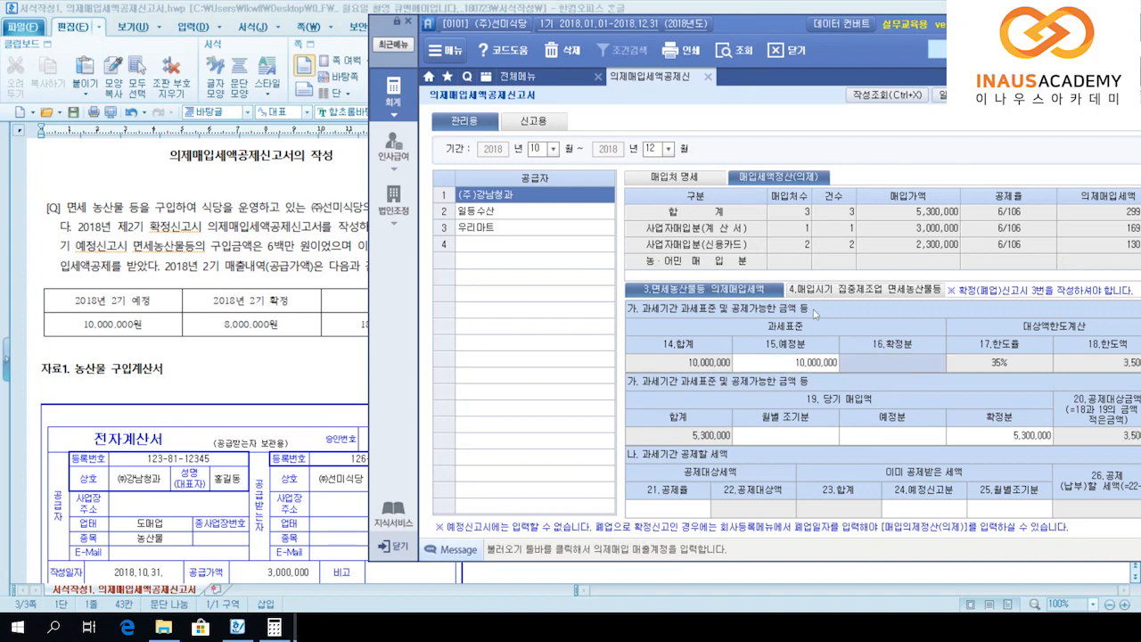
{"action": "type", "text": "8000000"}
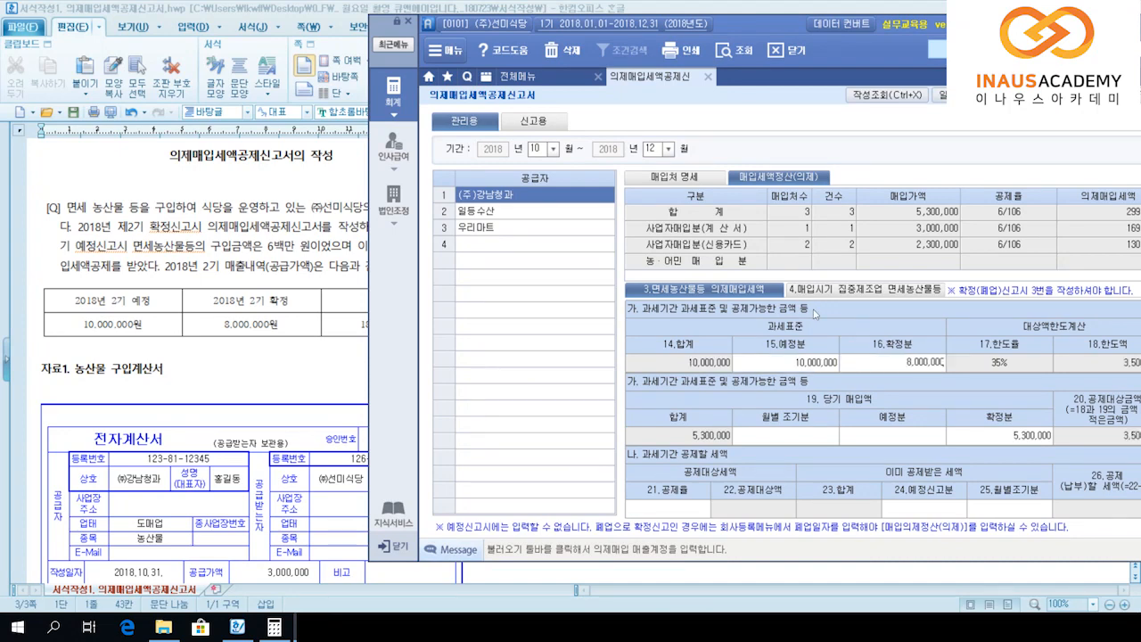
{"action": "key", "text": "Return"}
{"action": "key", "text": "Return"}
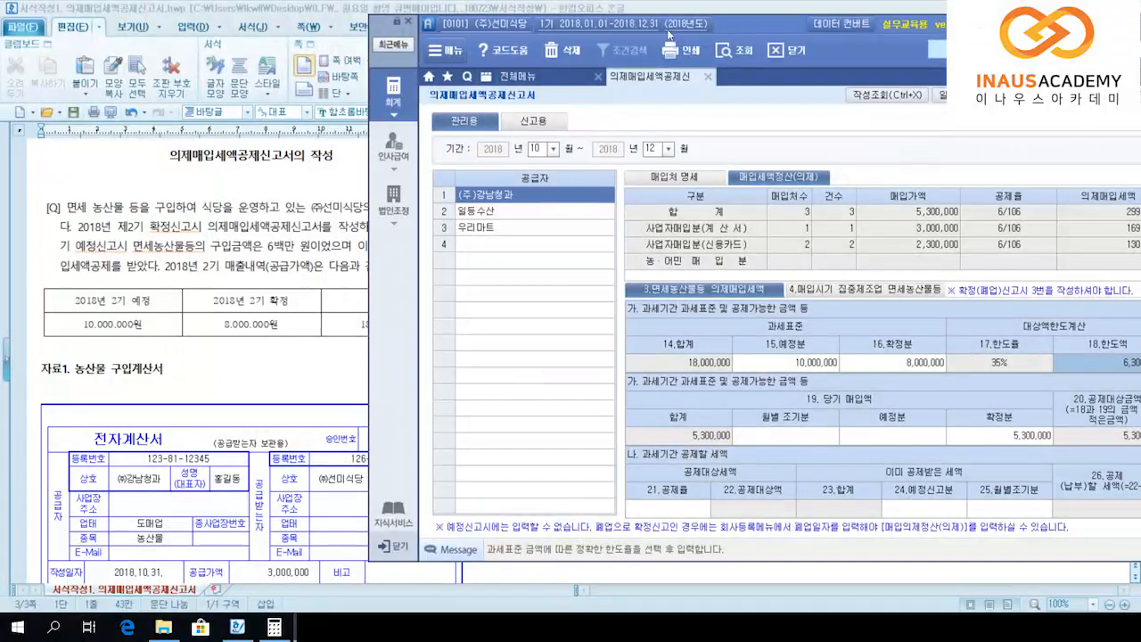
{"action": "left_click_drag", "start_coordinate": [600, 29], "coordinate": [506, 27]}
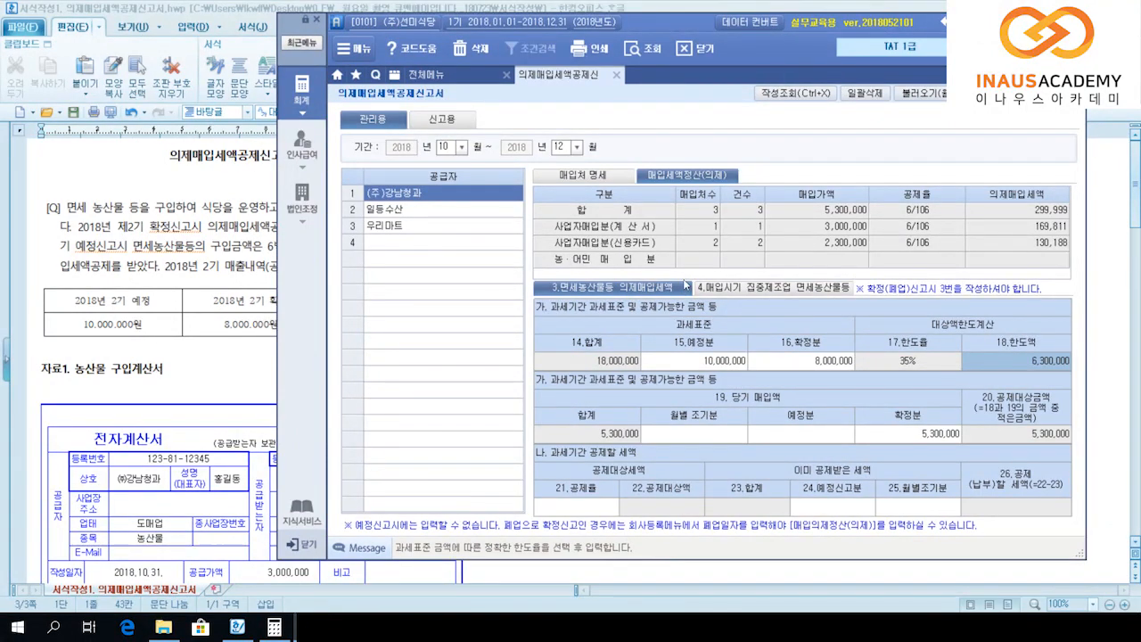
Step: Apply the 6/106 deduction rate in 21.공제율 for a 300,000 credit, then move to the 예정분 purchase cell
{"action": "key", "text": "Return"}
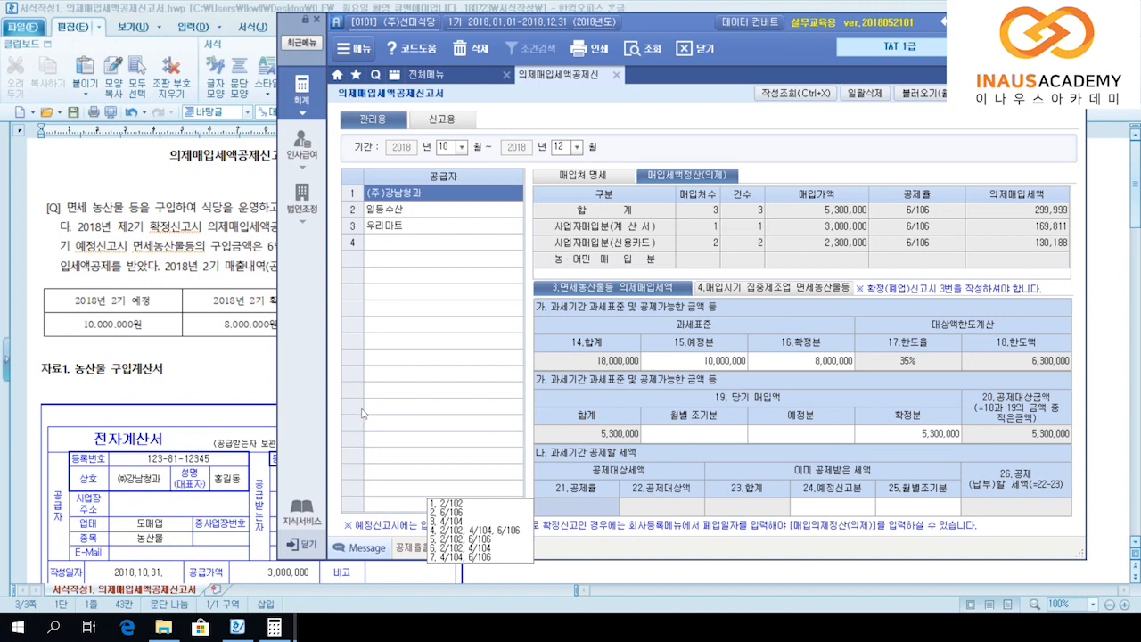
{"action": "key", "text": "2"}
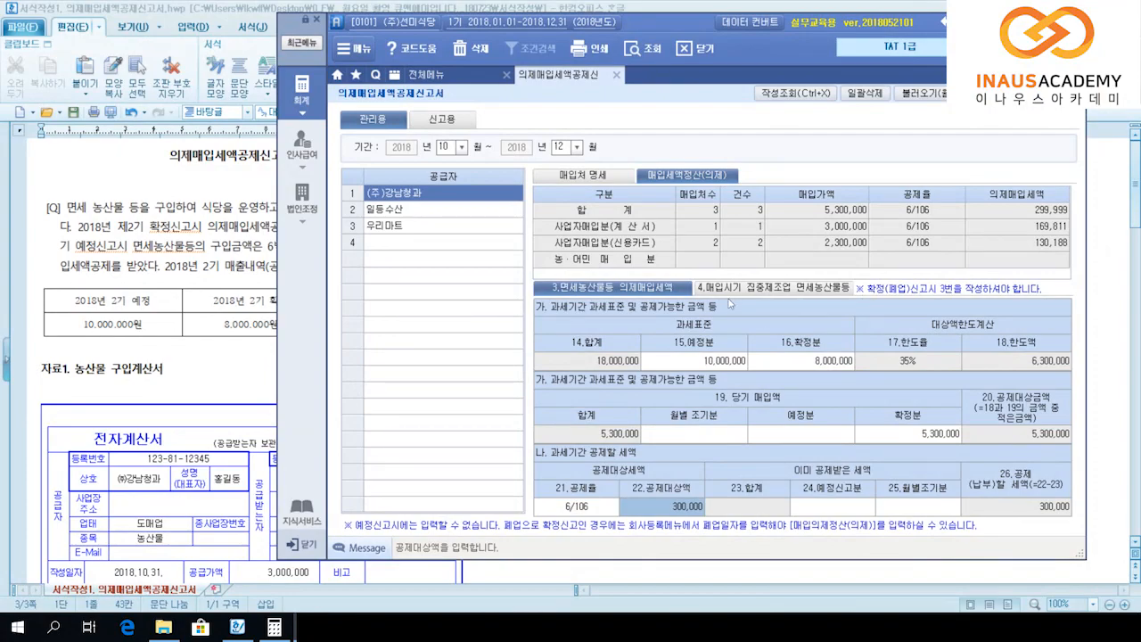
{"action": "key", "text": "Up"}
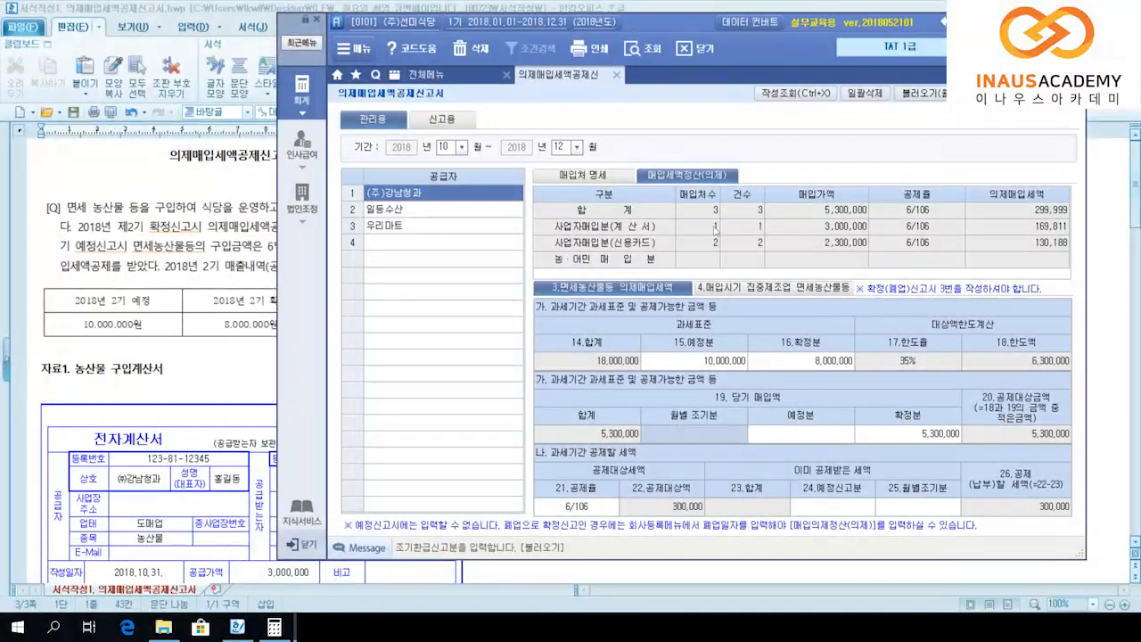
{"action": "key", "text": "Return"}
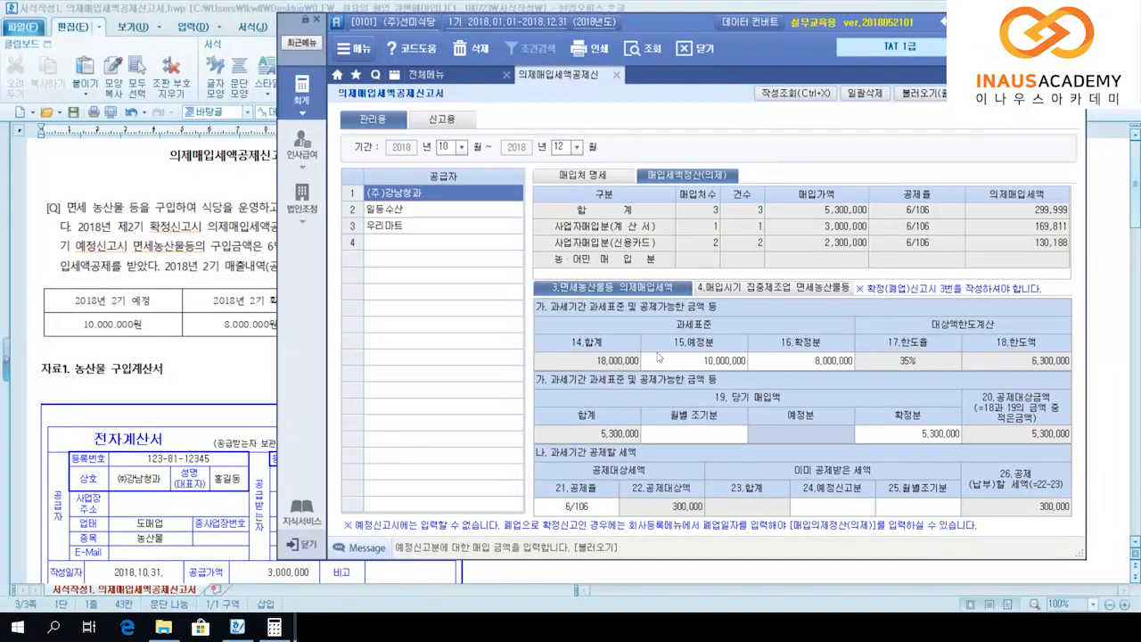
Step: Enter 6,000,000 as 예정분 purchases, bringing total purchases to 11,300,000 and credit to 356,603
{"action": "type", "text": "6,000,000"}
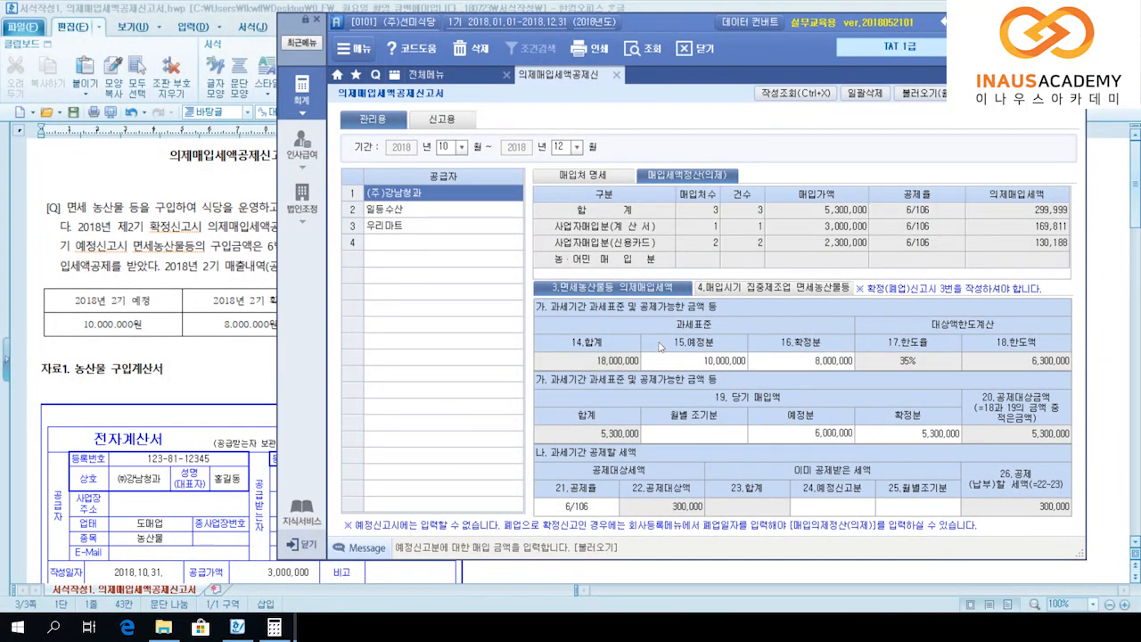
{"action": "key", "text": "Return"}
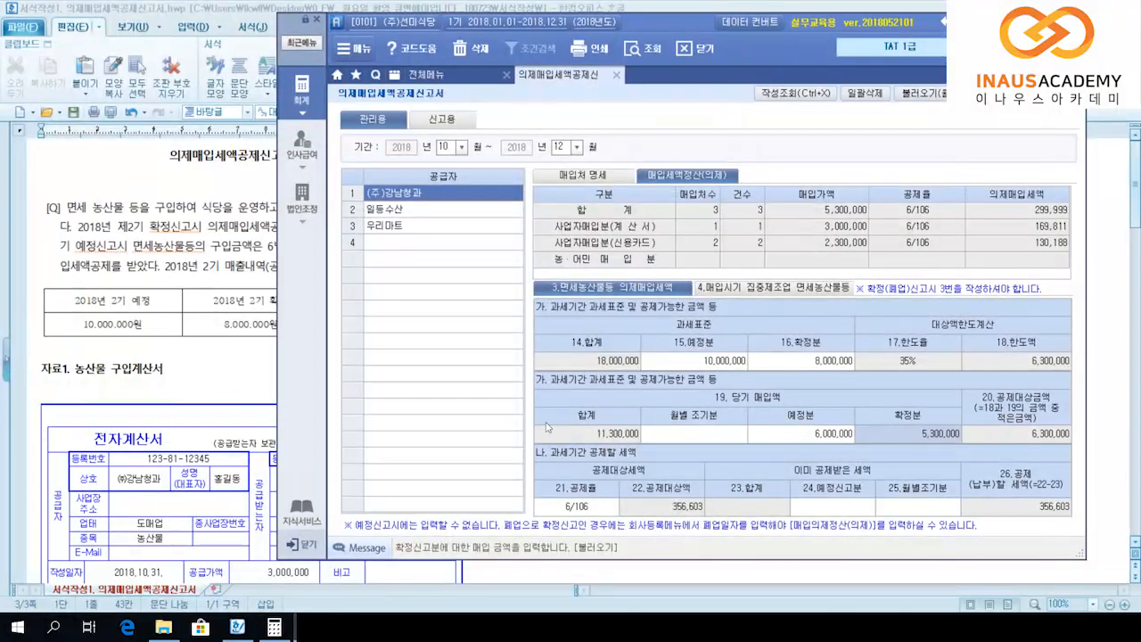
{"action": "key", "text": "Return"}
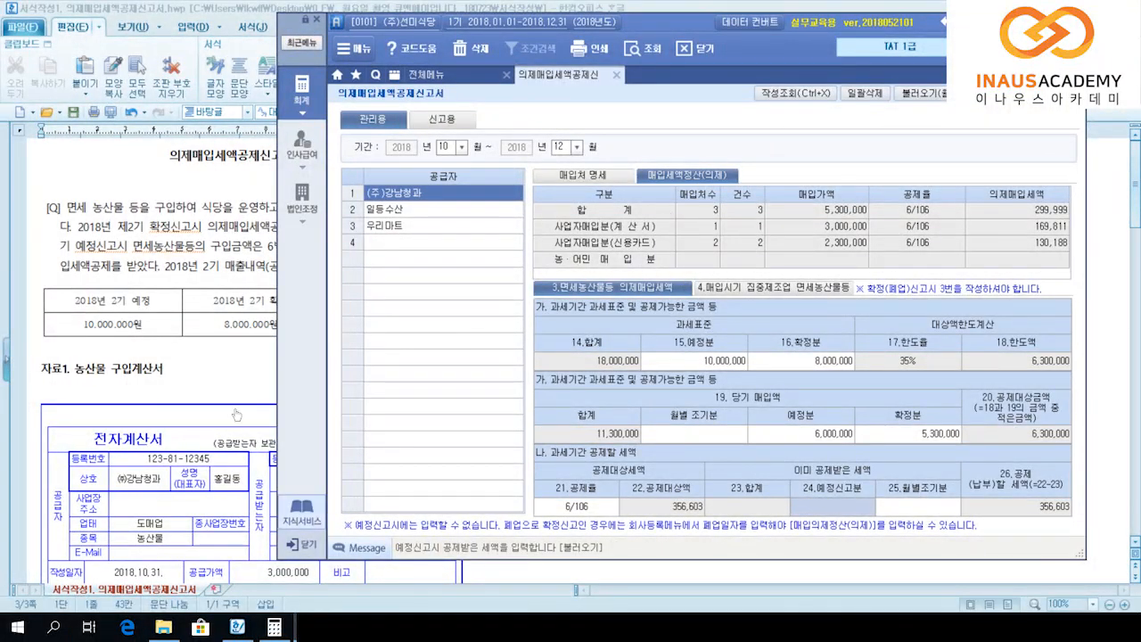
Step: Compute 6000000/106*6 in Windows Calculator to get the preliminary deduction
{"action": "left_click", "coordinate": [274, 628]}
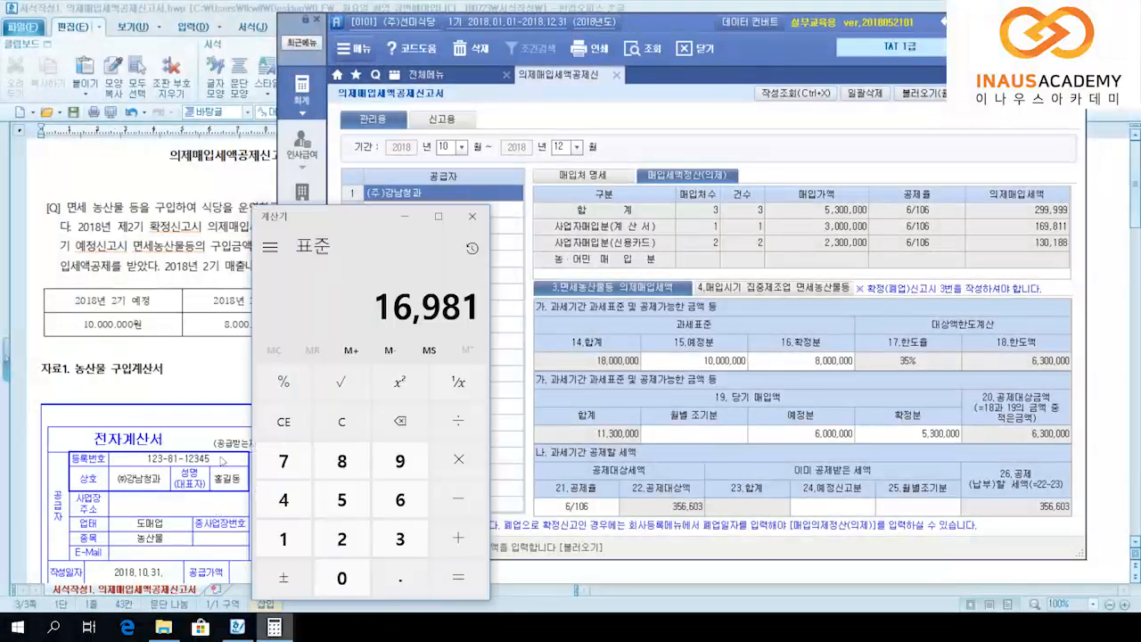
{"action": "key", "text": "Escape"}
{"action": "type", "text": "600000"}
{"action": "type", "text": "0/106*6"}
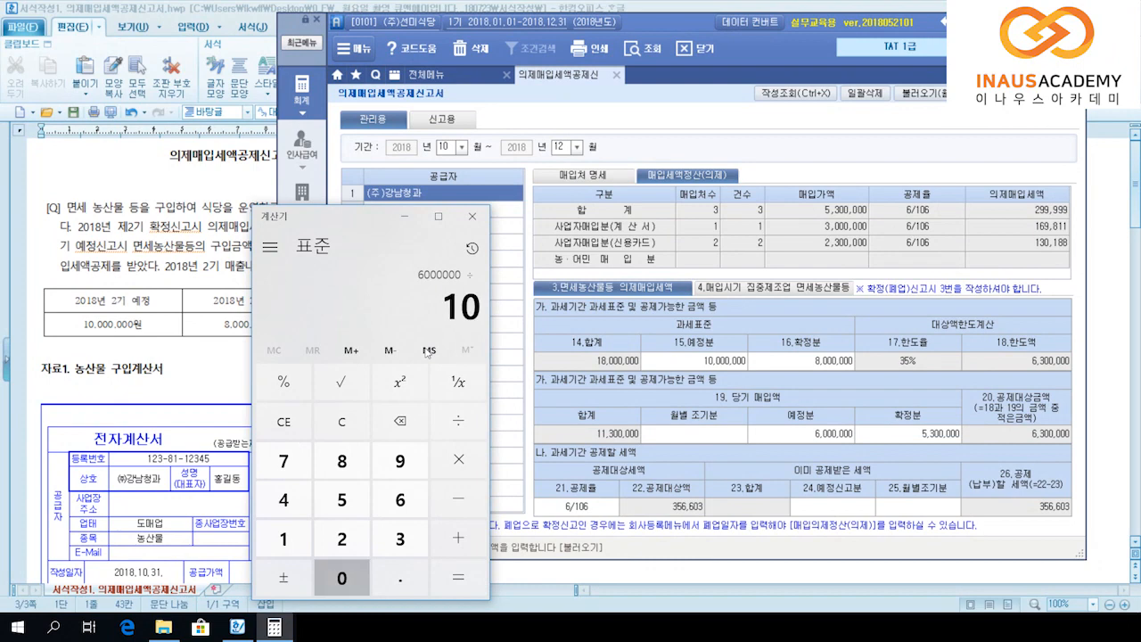
{"action": "key", "text": "Return"}
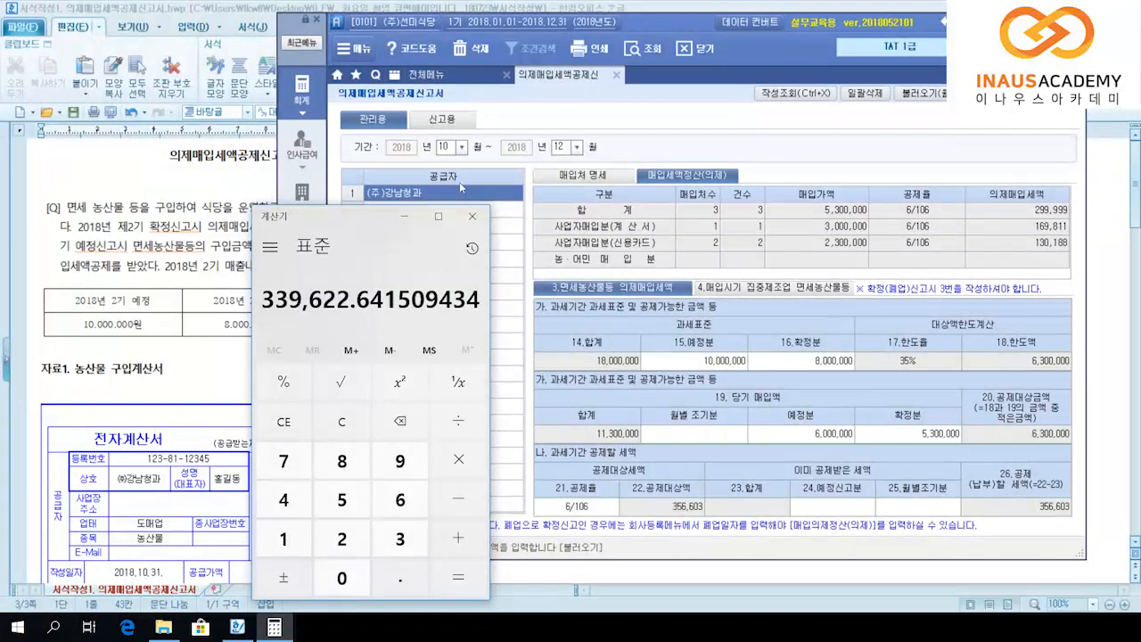
Step: Enter 339,622 in 24.예정신고분, leaving 16,981 of deemed input tax
{"action": "left_click", "coordinate": [831, 505]}
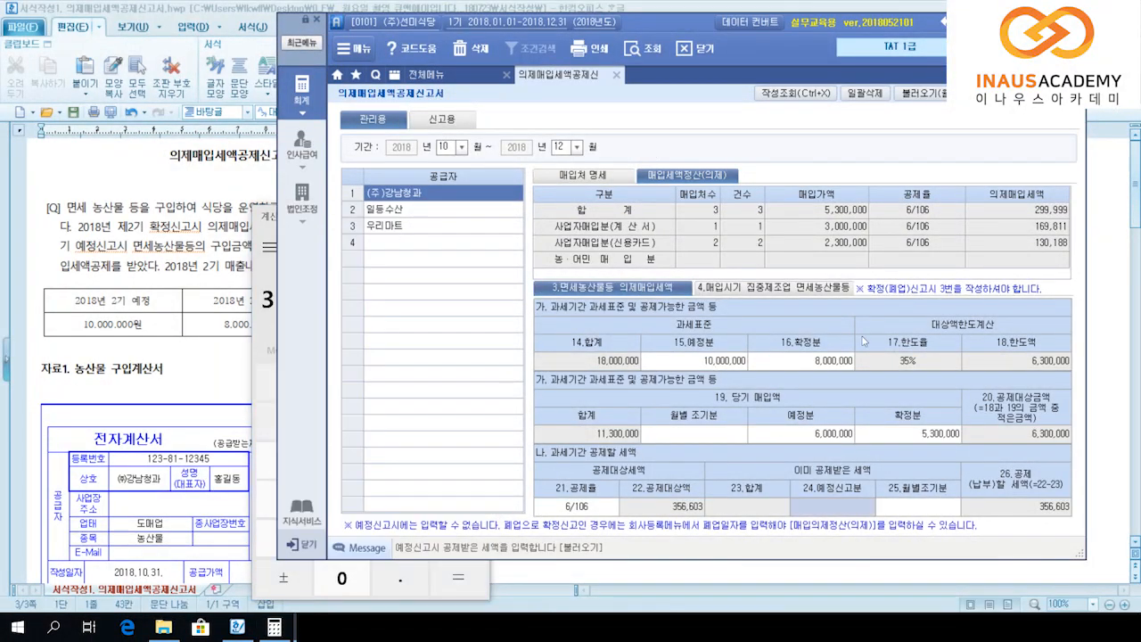
{"action": "left_click", "coordinate": [274, 626]}
{"action": "left_click_drag", "start_coordinate": [374, 150], "coordinate": [146, 166]}
{"action": "left_click", "coordinate": [815, 340]}
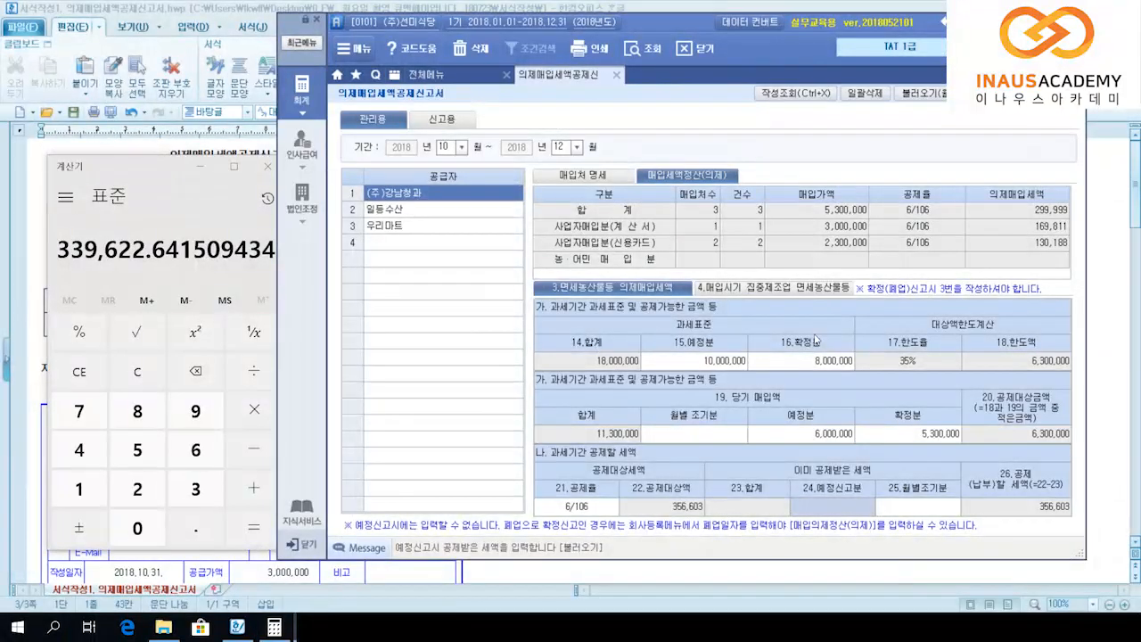
{"action": "type", "text": "339,622"}
{"action": "key", "text": "Return"}
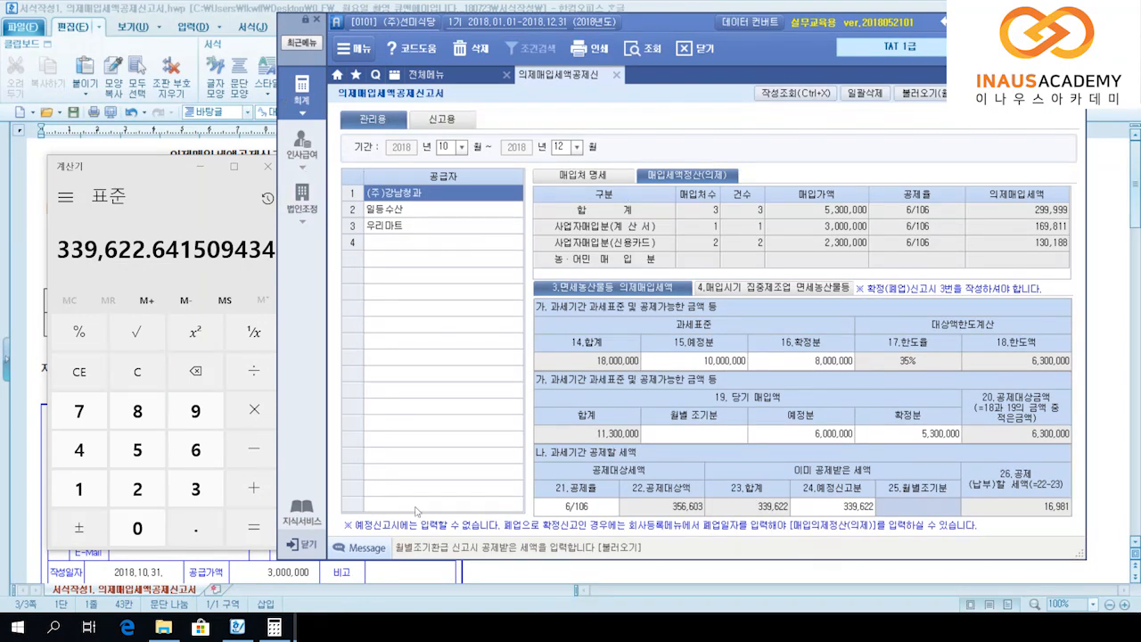
Step: Set the print form to 의제매입세액공제신고서(신고용) and start a PDF export
{"action": "left_click", "coordinate": [580, 50]}
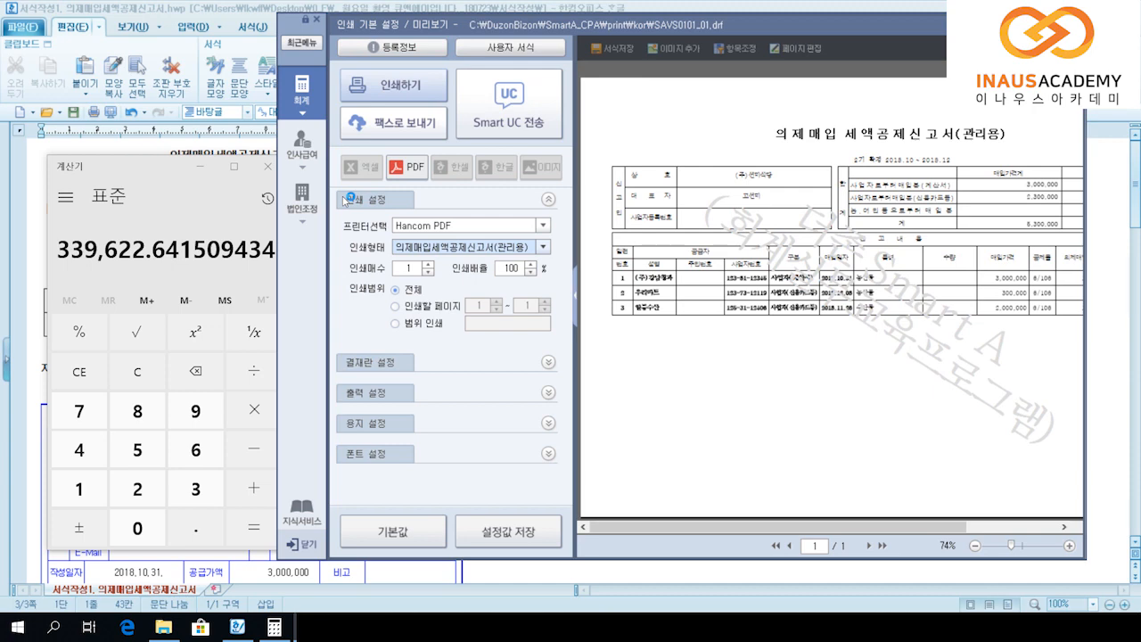
{"action": "left_click", "coordinate": [542, 247]}
{"action": "left_click", "coordinate": [450, 270]}
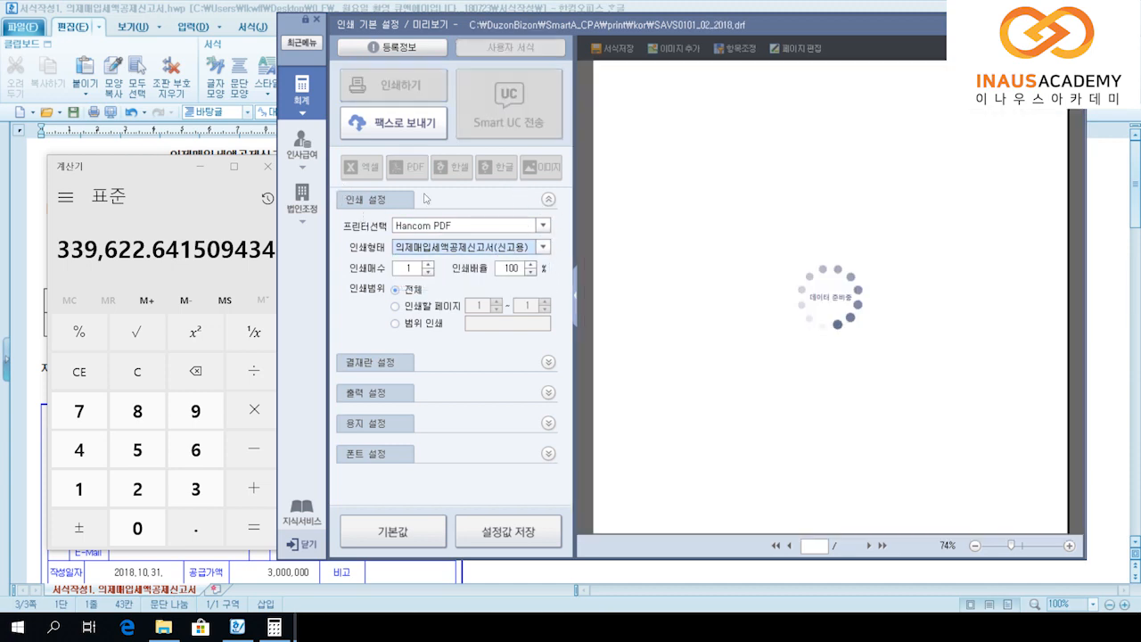
{"action": "left_click", "coordinate": [406, 167]}
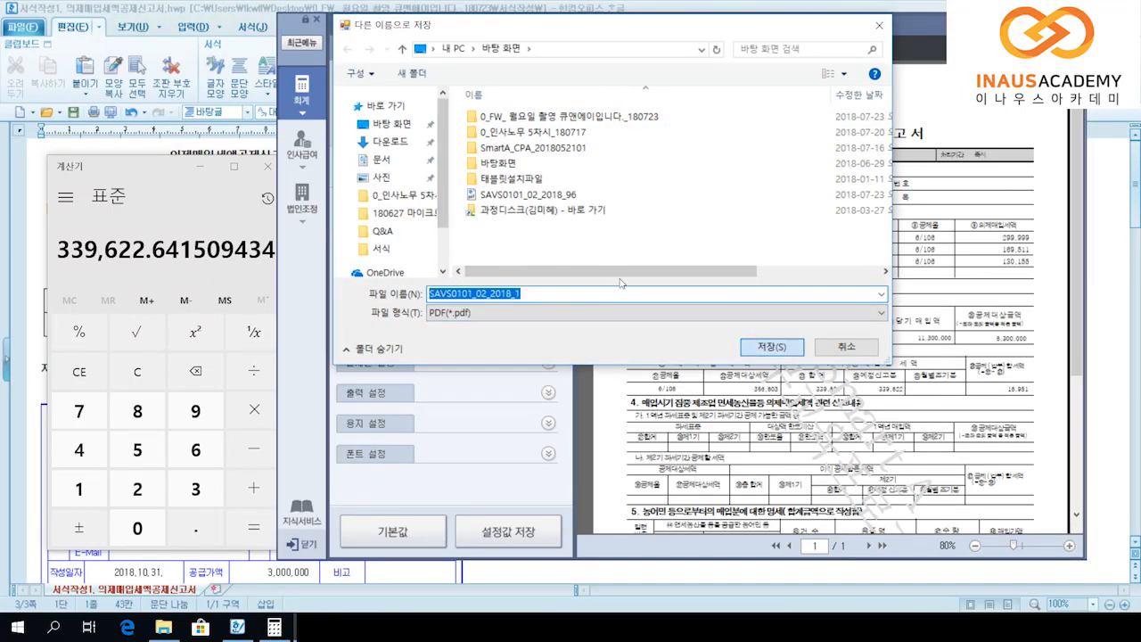
Step: Confirm saving the filing form as SAVS0101_02_2018_1.pdf on the desktop
{"action": "key", "text": "Return"}
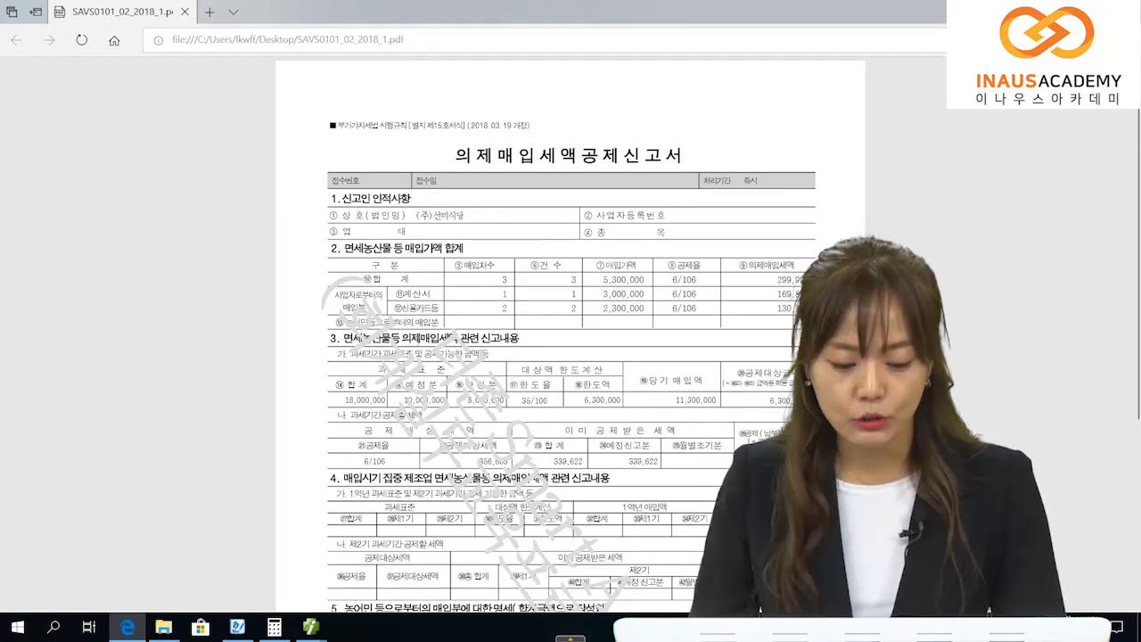
Step: Scroll the PDF in Edge down to sections 3–5 and the signature area
{"action": "scroll", "coordinate": [447, 293], "scroll_direction": "down", "scroll_amount": 3}
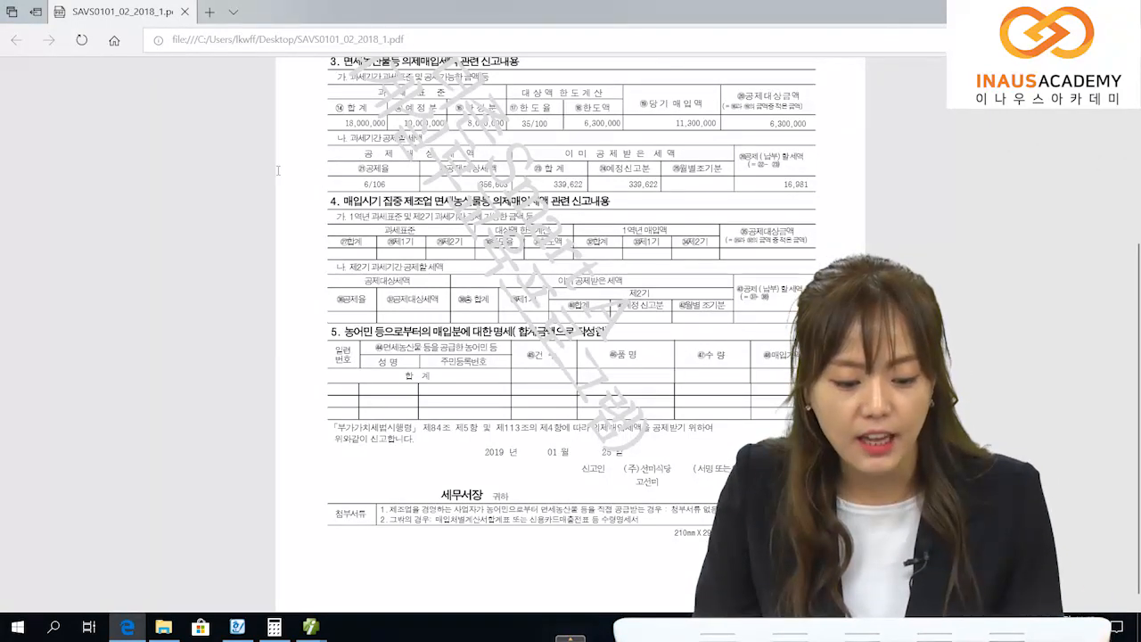
{"action": "left_click_drag", "start_coordinate": [349, 217], "coordinate": [423, 217]}
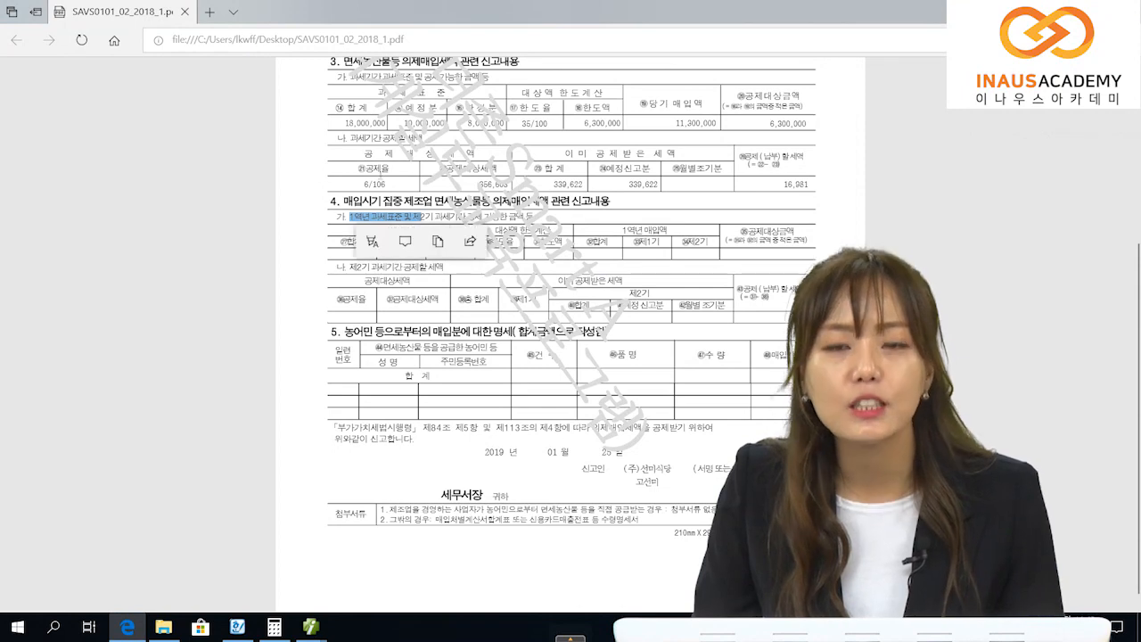
{"action": "left_click", "coordinate": [337, 255]}
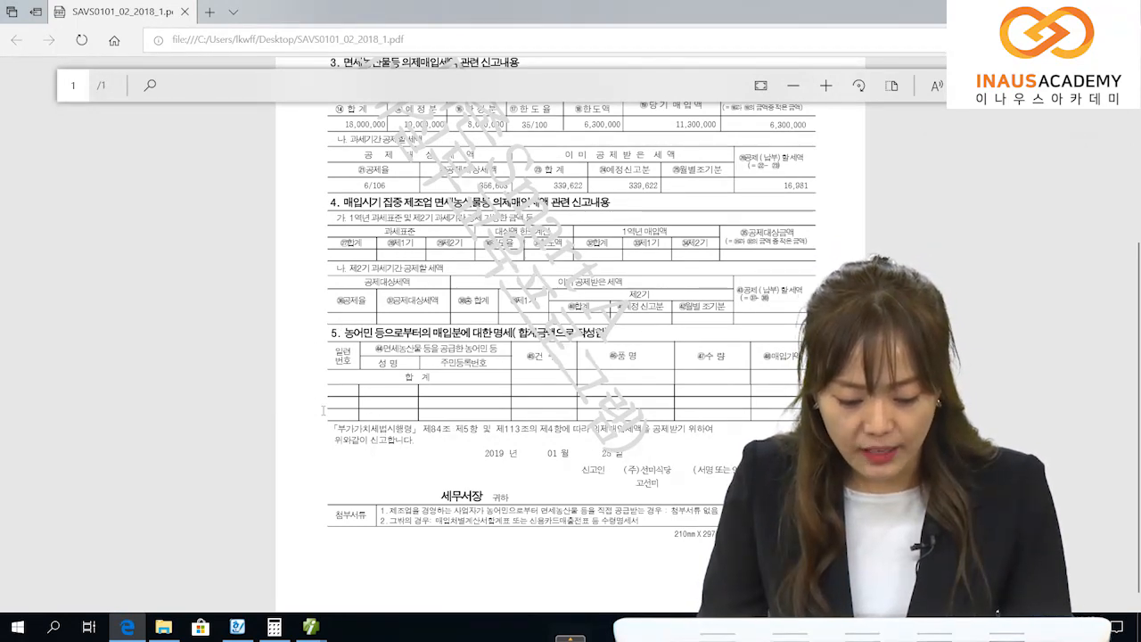
{"action": "left_click_drag", "start_coordinate": [313, 410], "coordinate": [535, 410]}
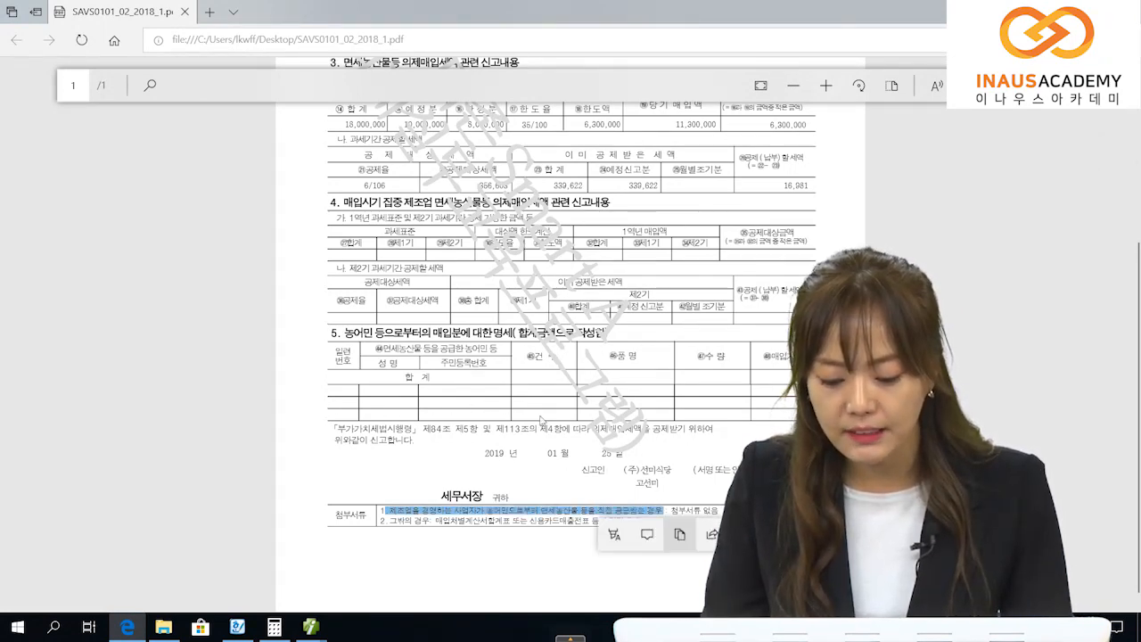
{"action": "left_click", "coordinate": [310, 301]}
{"action": "scroll", "coordinate": [364, 318], "scroll_direction": "up", "scroll_amount": 3}
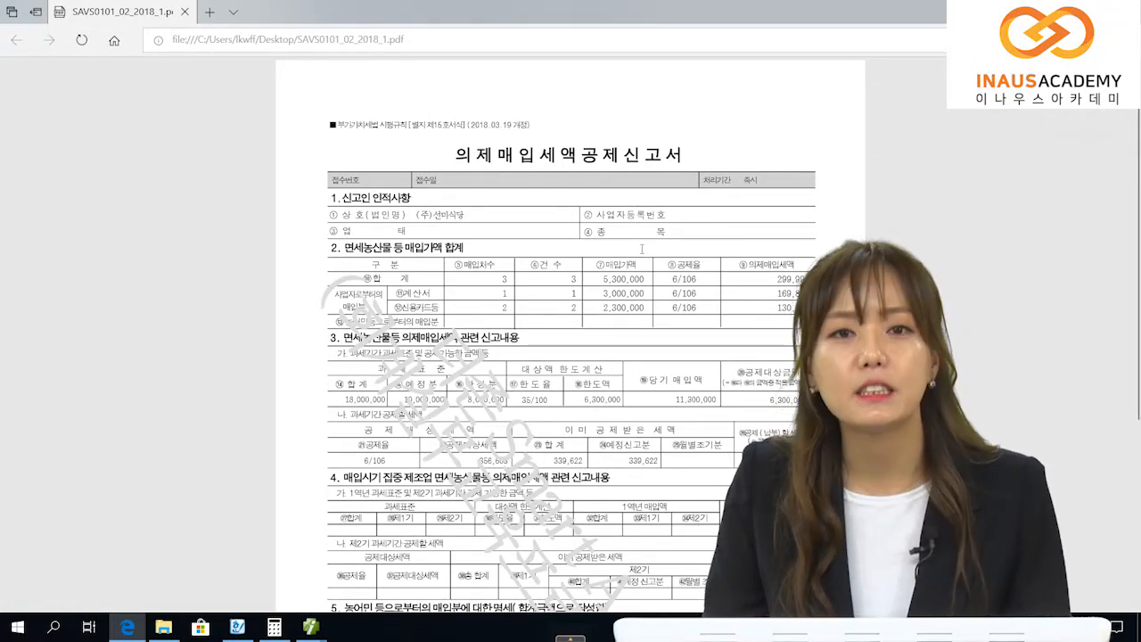
{"action": "scroll", "coordinate": [355, 317], "scroll_direction": "down", "scroll_amount": 3}
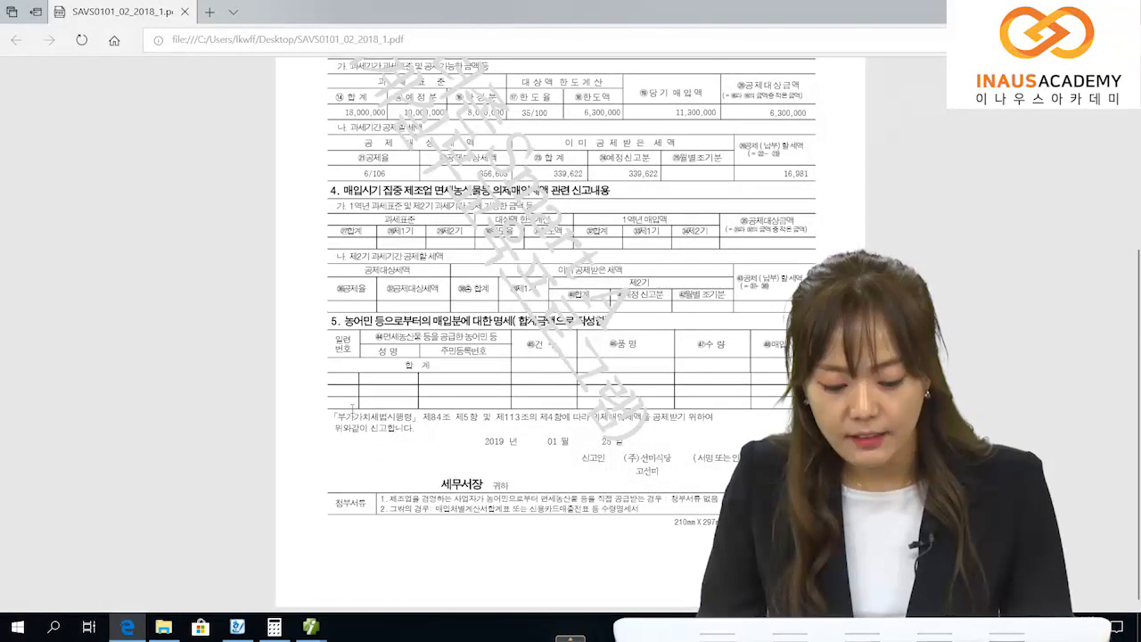
{"action": "double_click", "coordinate": [472, 509]}
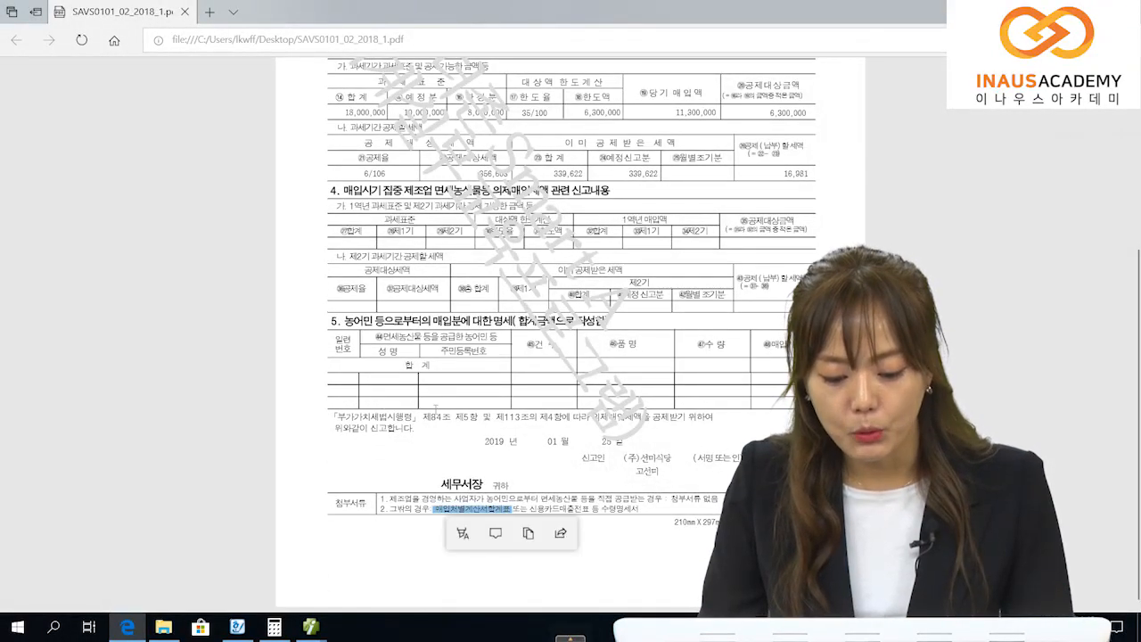
{"action": "left_click_drag", "start_coordinate": [530, 508], "coordinate": [551, 479]}
{"action": "left_click", "coordinate": [550, 478]}
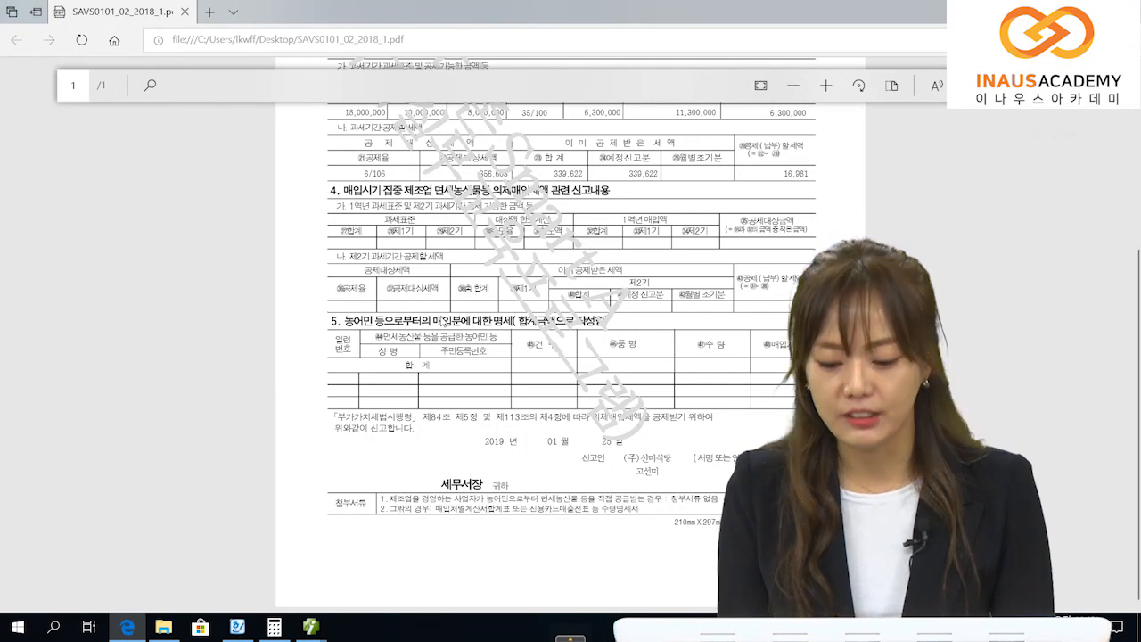
{"action": "scroll", "coordinate": [439, 234], "scroll_direction": "up", "scroll_amount": 3}
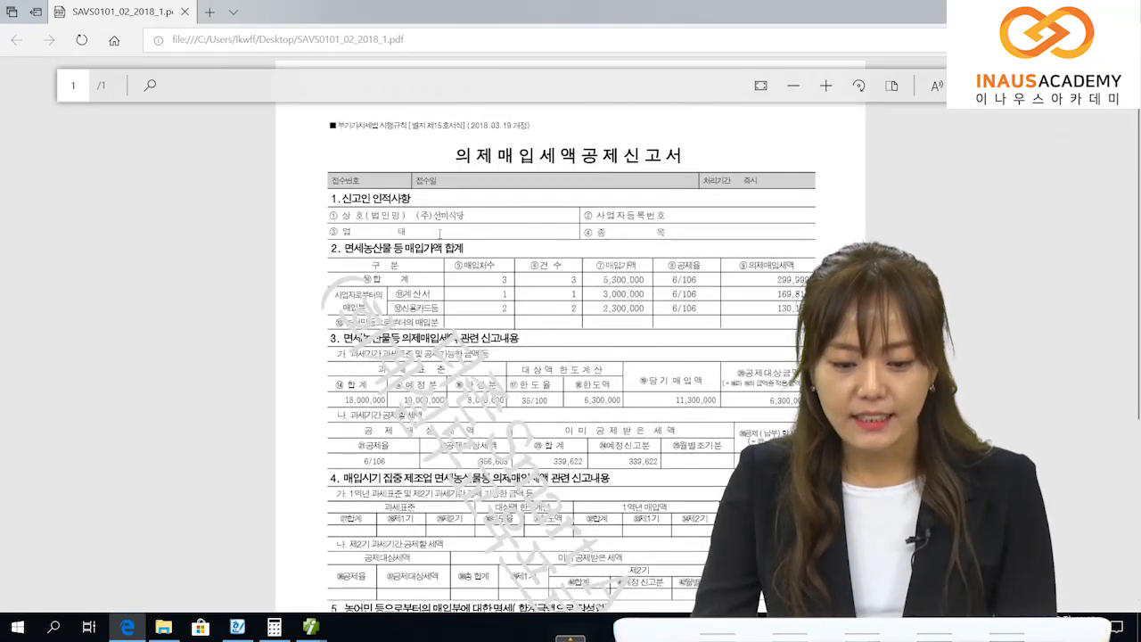